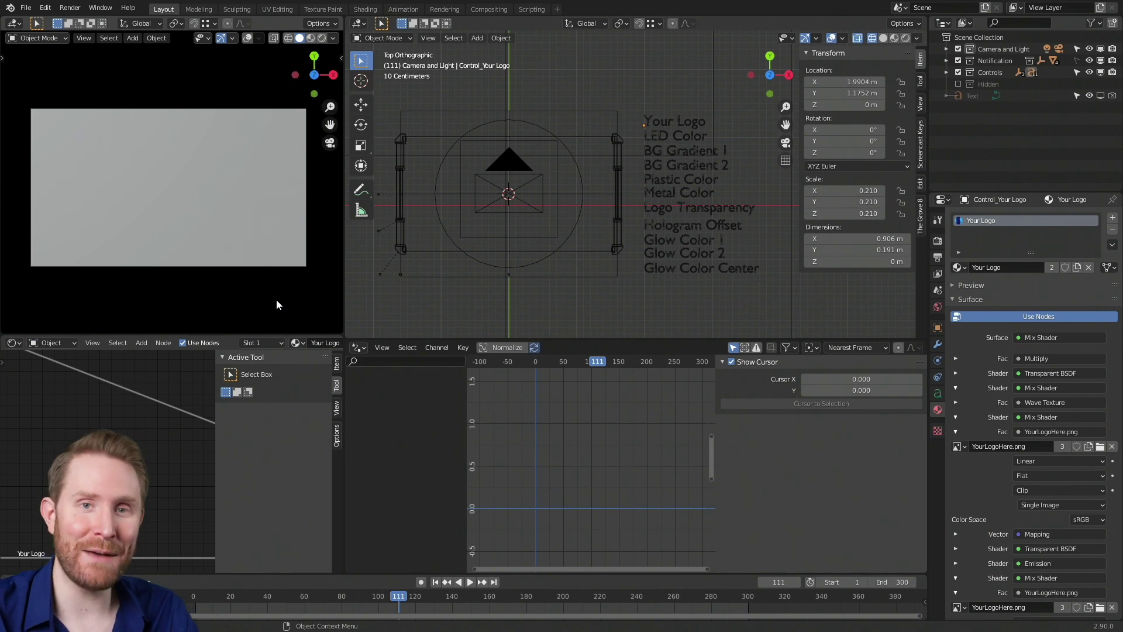
Switch the camera viewport to rendered shading and play the notification animation as a preview.
left_click(321, 38)
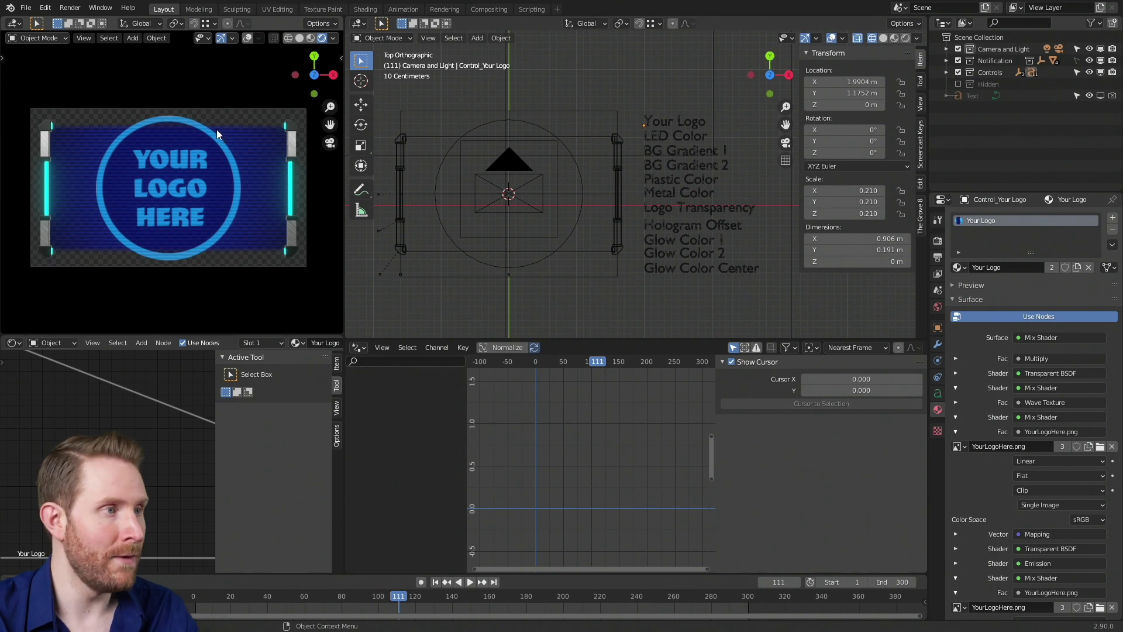
key("space")
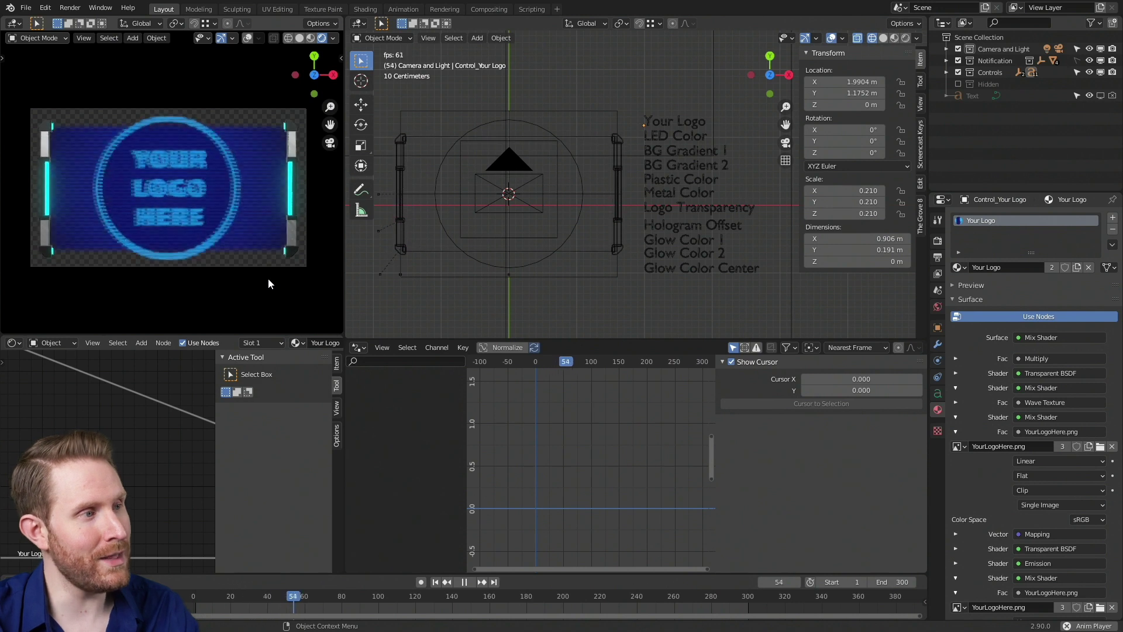
key("space")
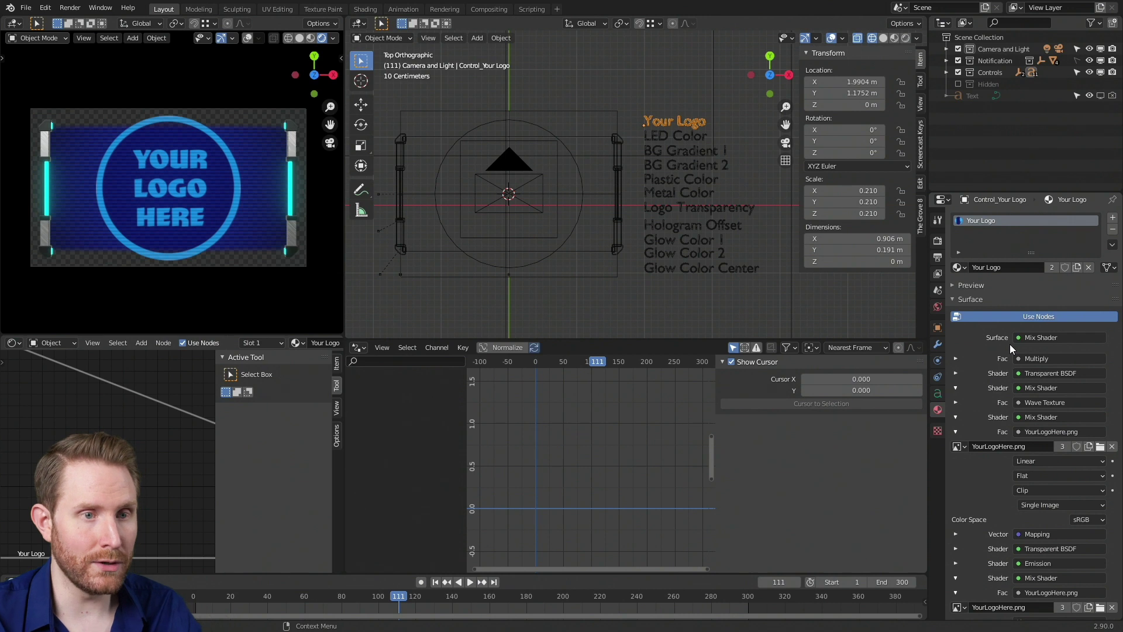
Unlink YourLogoHere.png from both image textures in the Your Logo material.
scroll(1010, 344, "down", 6)
scroll(1006, 341, "down", 1)
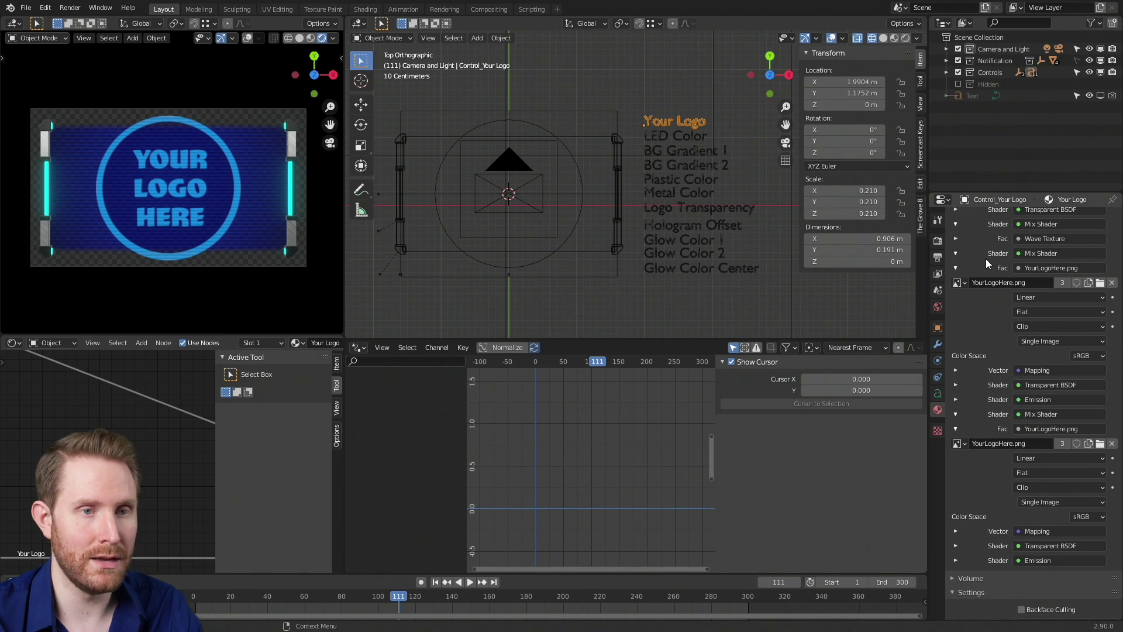
left_click(1113, 283)
left_click(1113, 414)
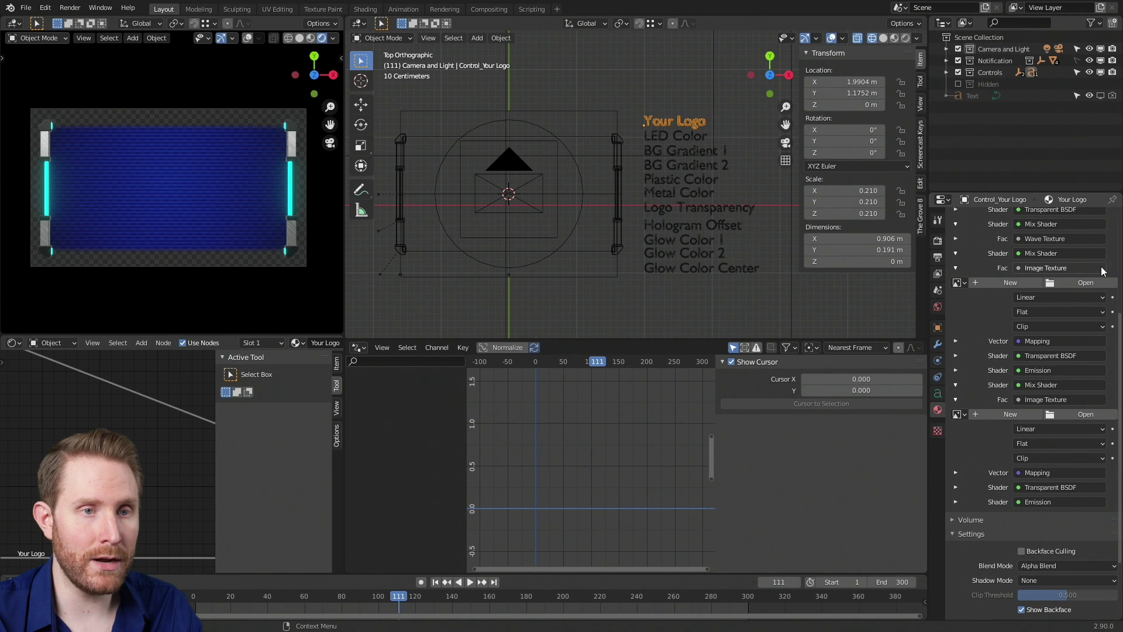
Load FishLogo.png into both empty image textures of the Your Logo material.
left_click(1081, 283)
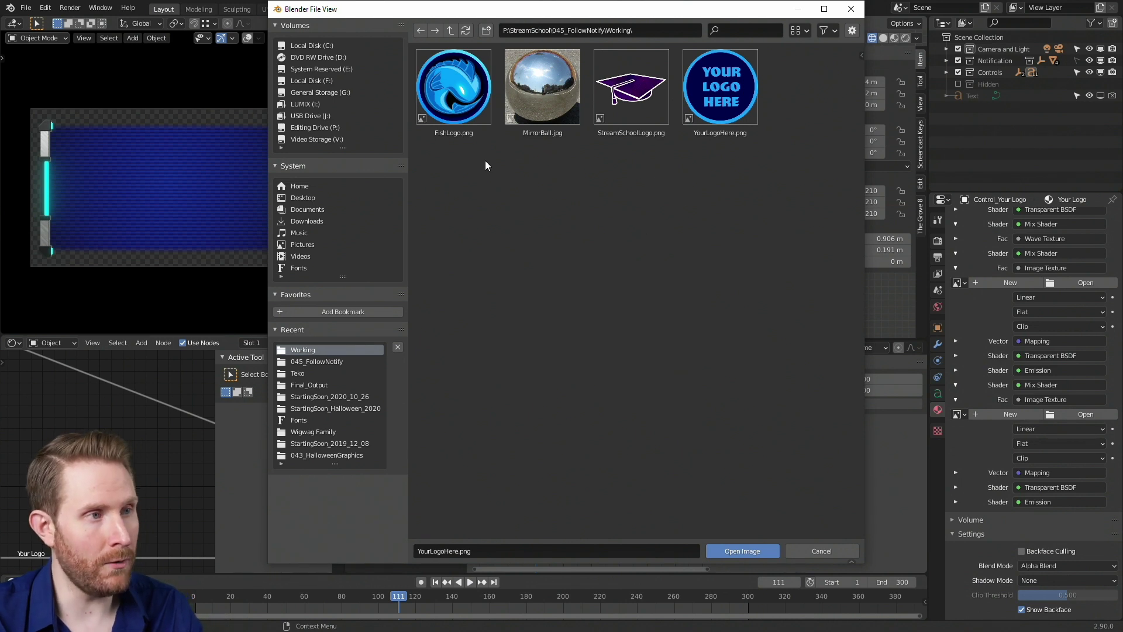
double_click(449, 102)
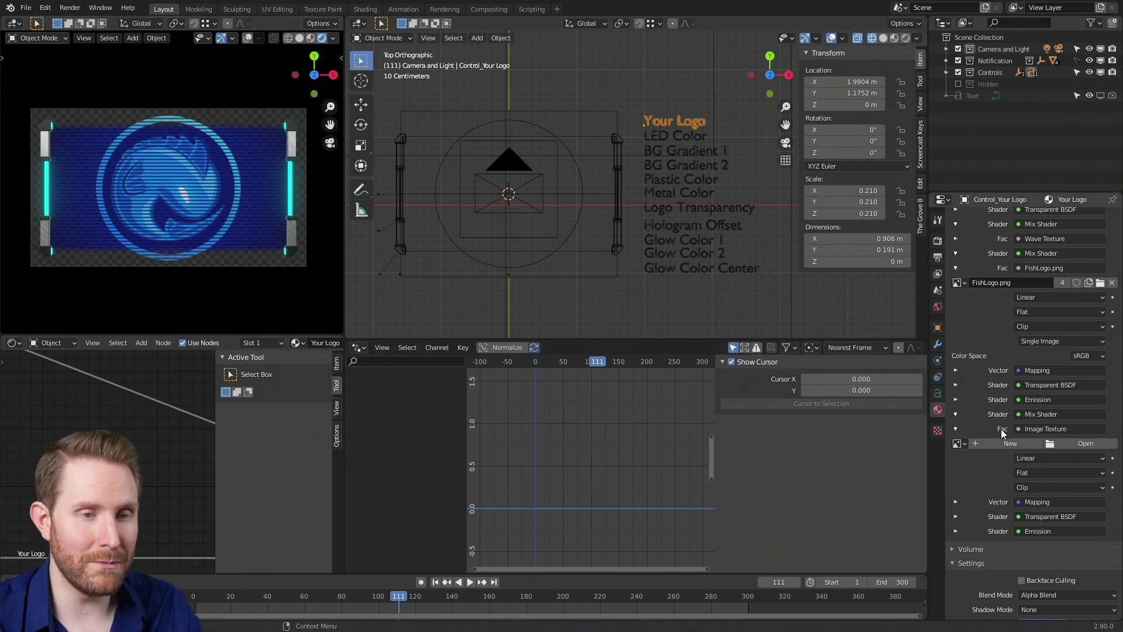
left_click(1084, 443)
double_click(451, 120)
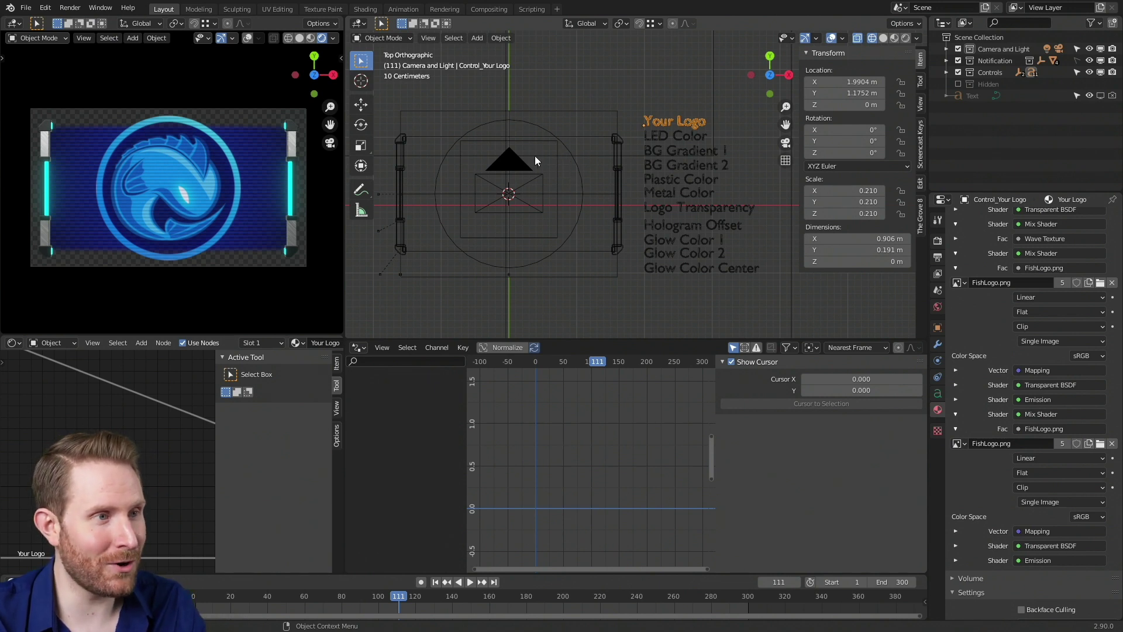
Try moving the circular logo position control with the Move tool.
left_click(580, 174)
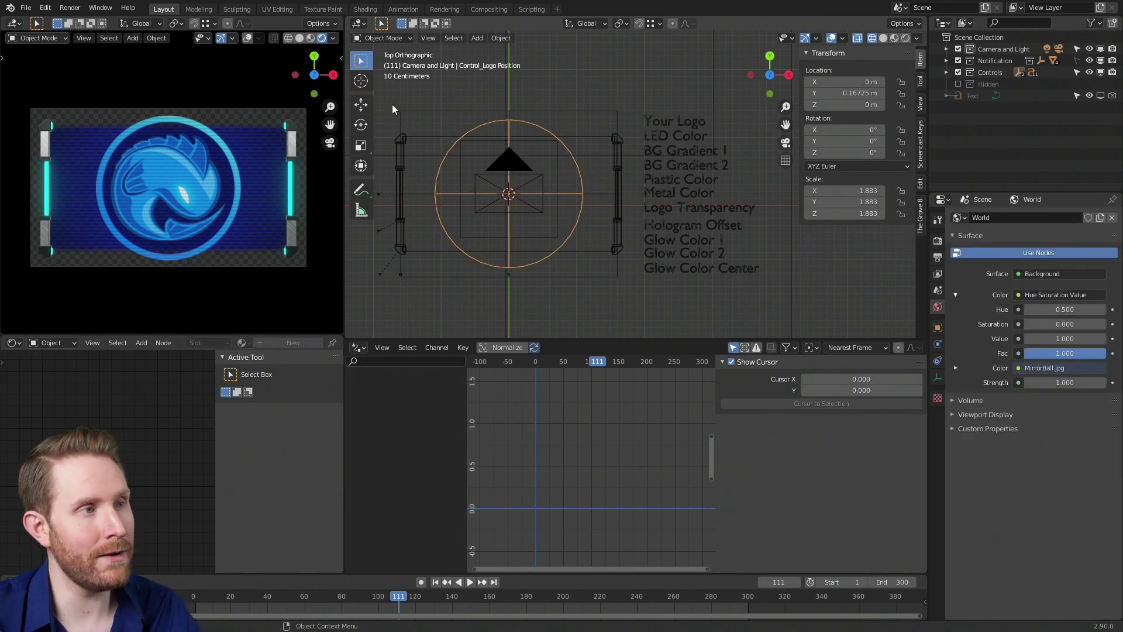
left_click(362, 105)
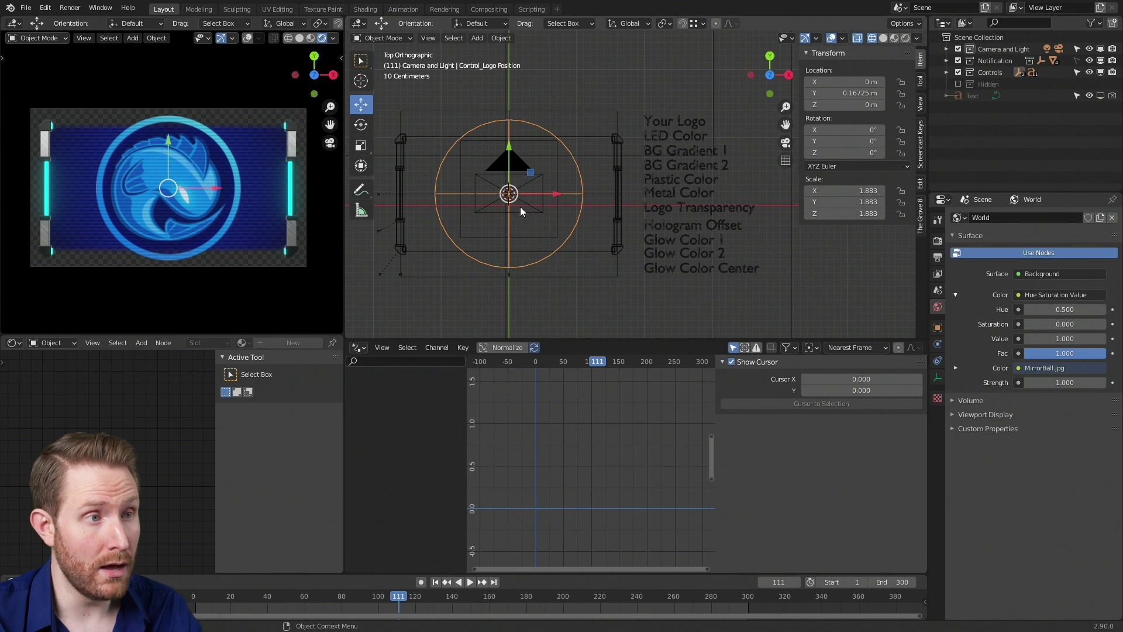
mouse_move(515, 201)
left_mouse_down()
mouse_move(501, 219)
mouse_move(508, 244)
mouse_move(525, 117)
mouse_move(474, 198)
mouse_move(588, 244)
mouse_move(511, 209)
left_mouse_up()
key("Escape")
Try rotating and scaling the circular logo position control with the Rotate and Scale tools.
left_click(361, 124)
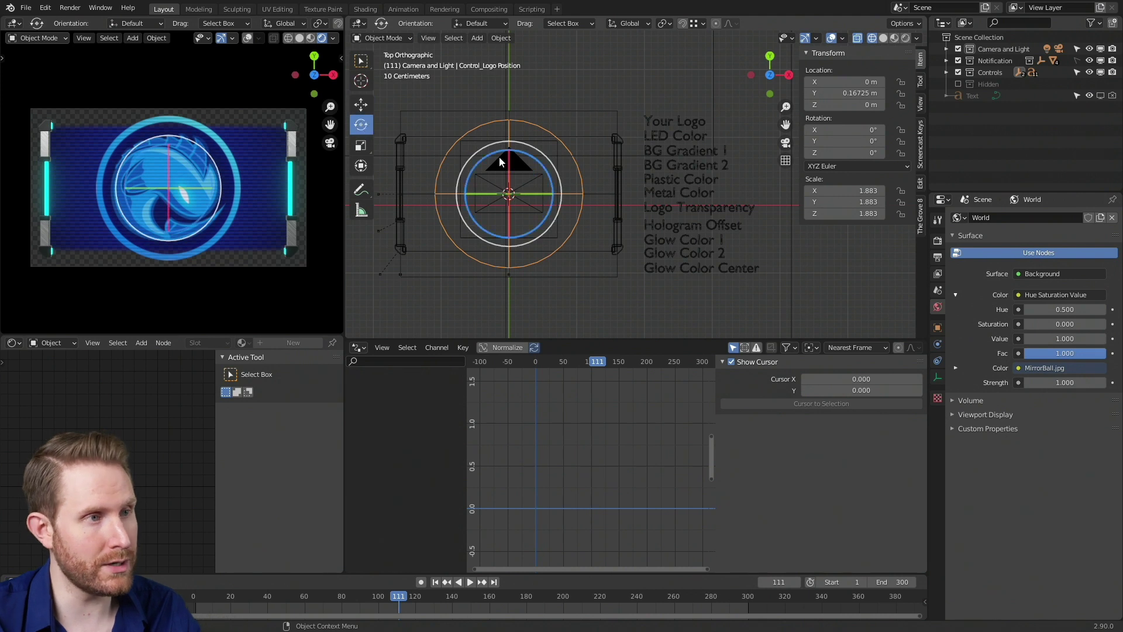
left_click_drag(538, 156, 567, 157)
key("ctrl+z")
left_click(361, 145)
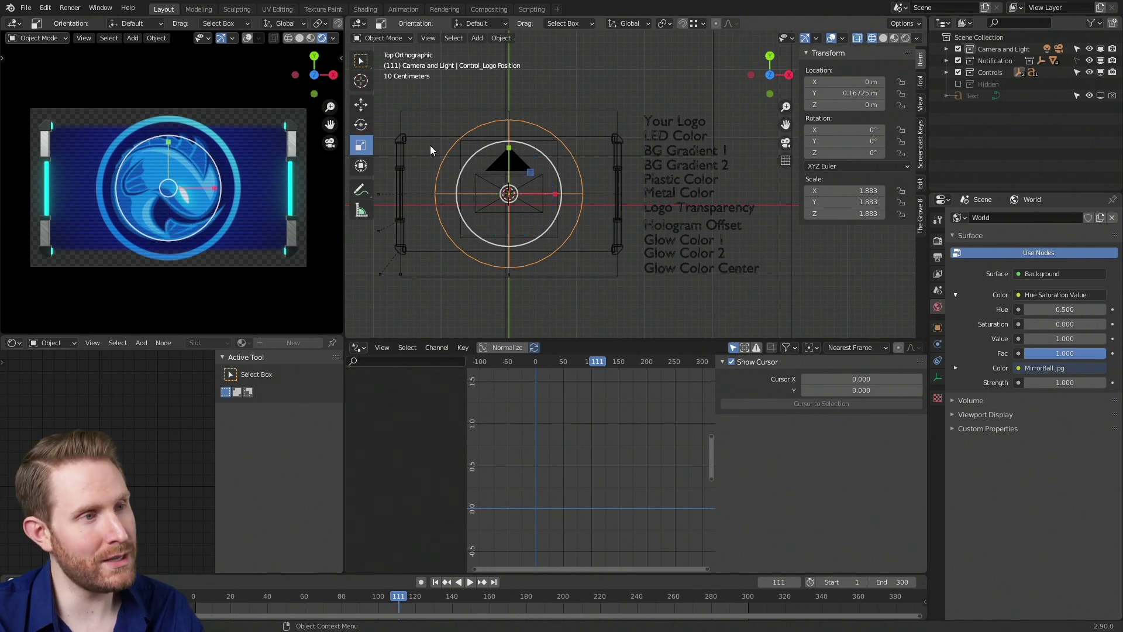
left_click_drag(547, 234, 573, 272)
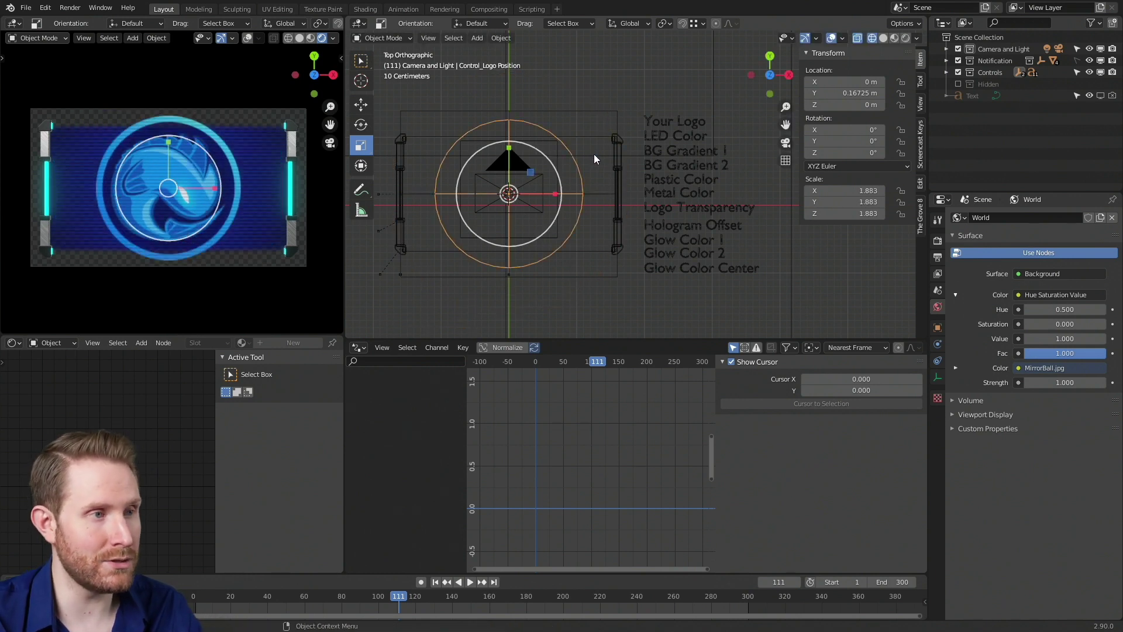
Try free move, rotate and scale transforms on the logo position control, cancelling each one.
key("g")
key("Escape")
key("r")
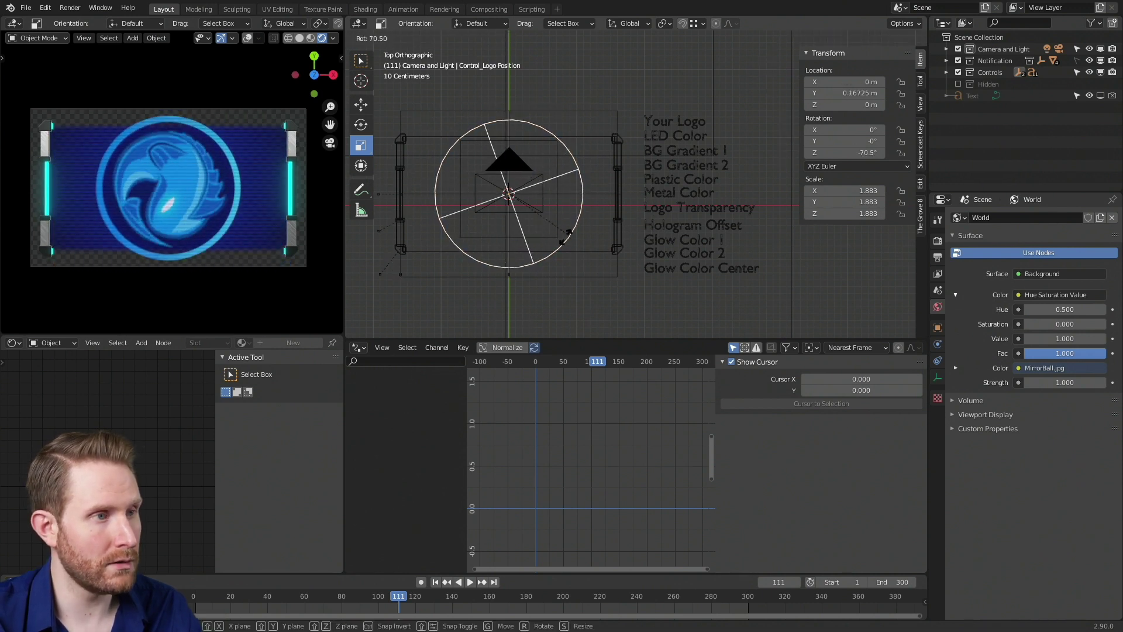
key("Escape")
key("s")
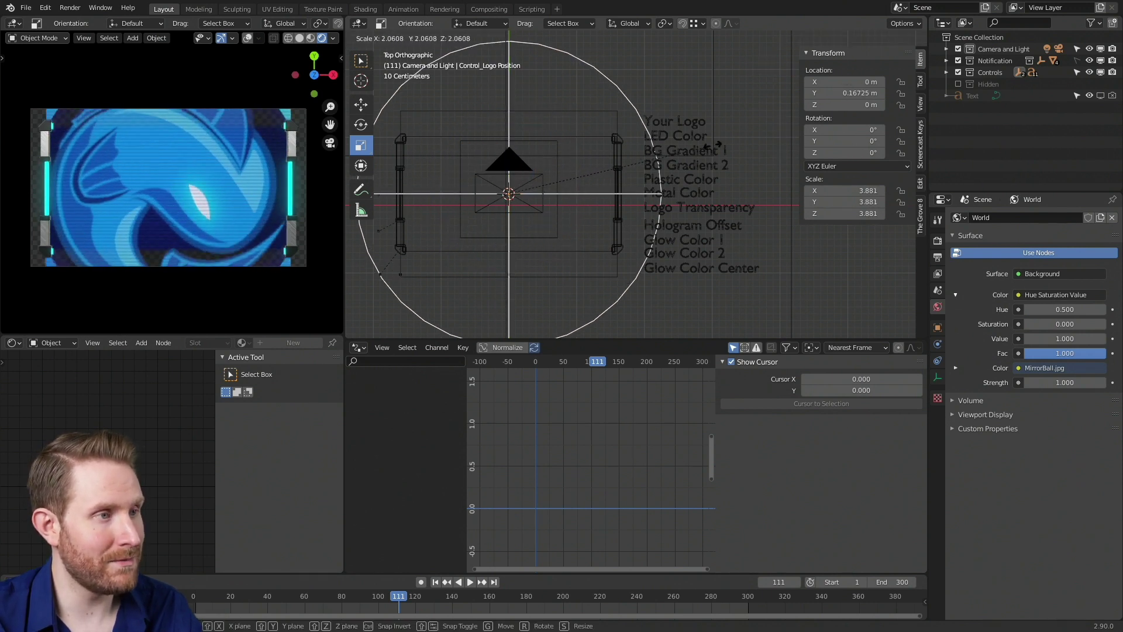
key("Escape")
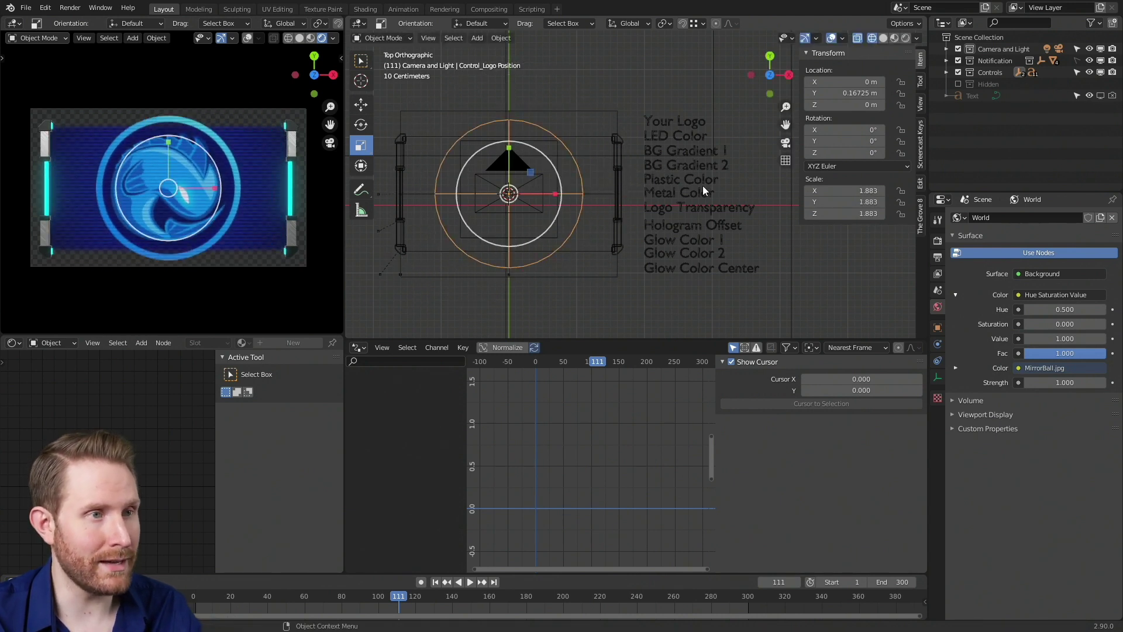
Try a red and a darker emission color on the LED Color material, cancelling the color change.
left_click(667, 139)
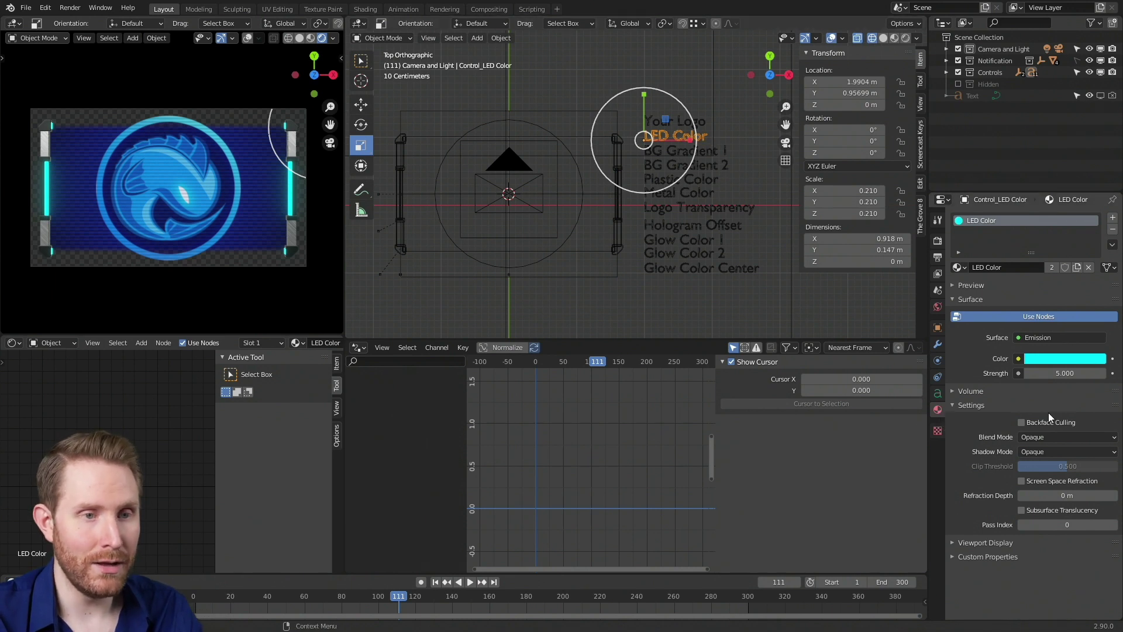
left_click(1041, 358)
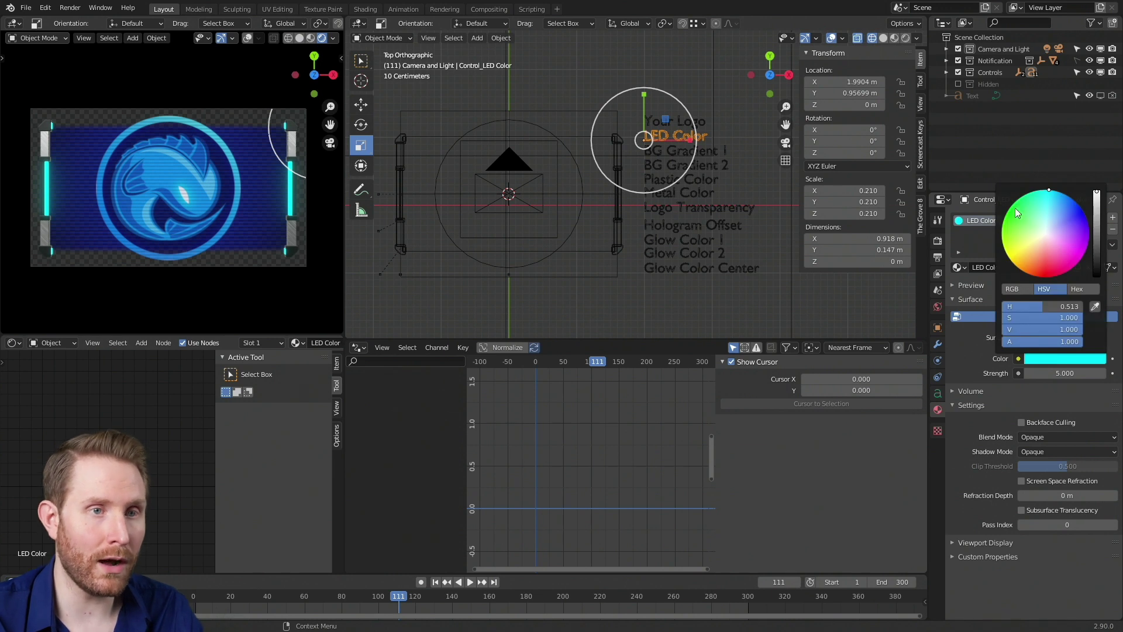
mouse_move(1049, 206)
left_mouse_down()
mouse_move(1014, 228)
mouse_move(1018, 259)
mouse_move(1037, 276)
mouse_move(1060, 259)
mouse_move(1057, 238)
mouse_move(1040, 228)
mouse_move(1046, 275)
left_mouse_up()
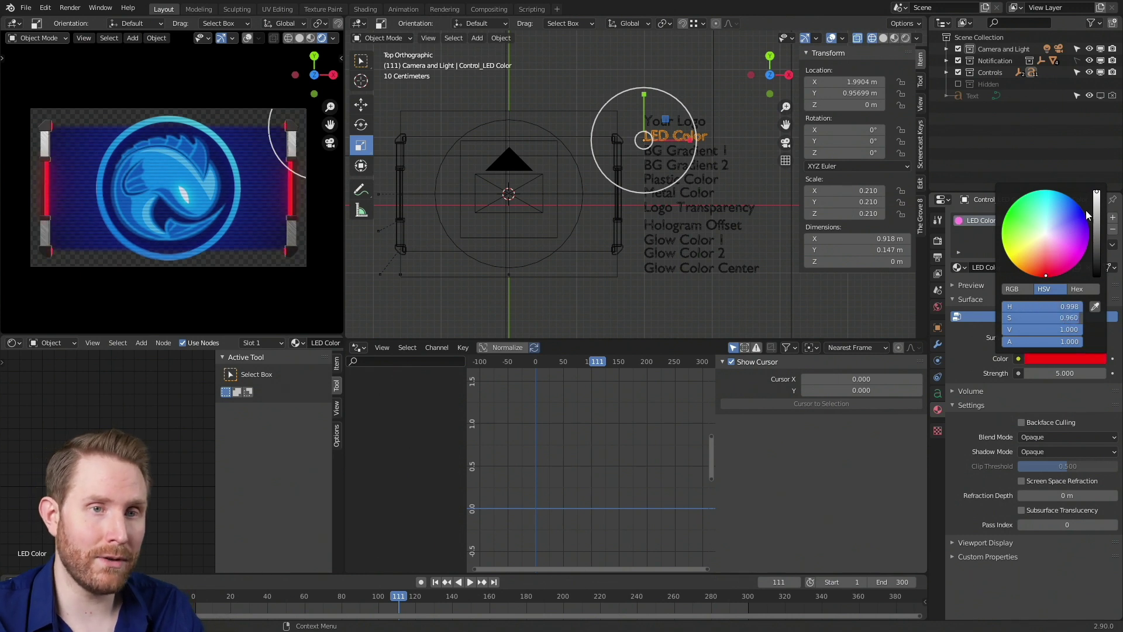
left_click_drag(1097, 199, 1097, 252)
key("Escape")
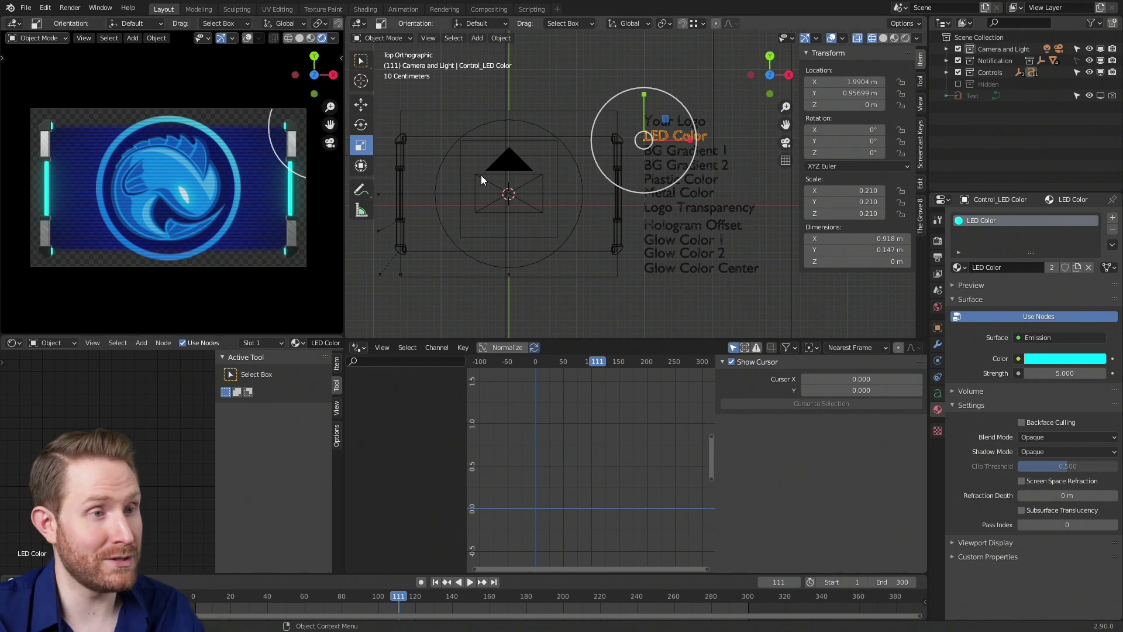
Change the BG Gradient 1 emission color to a slightly brighter yellow with hue about 0.164 and saturation about 0.78.
left_click(724, 166)
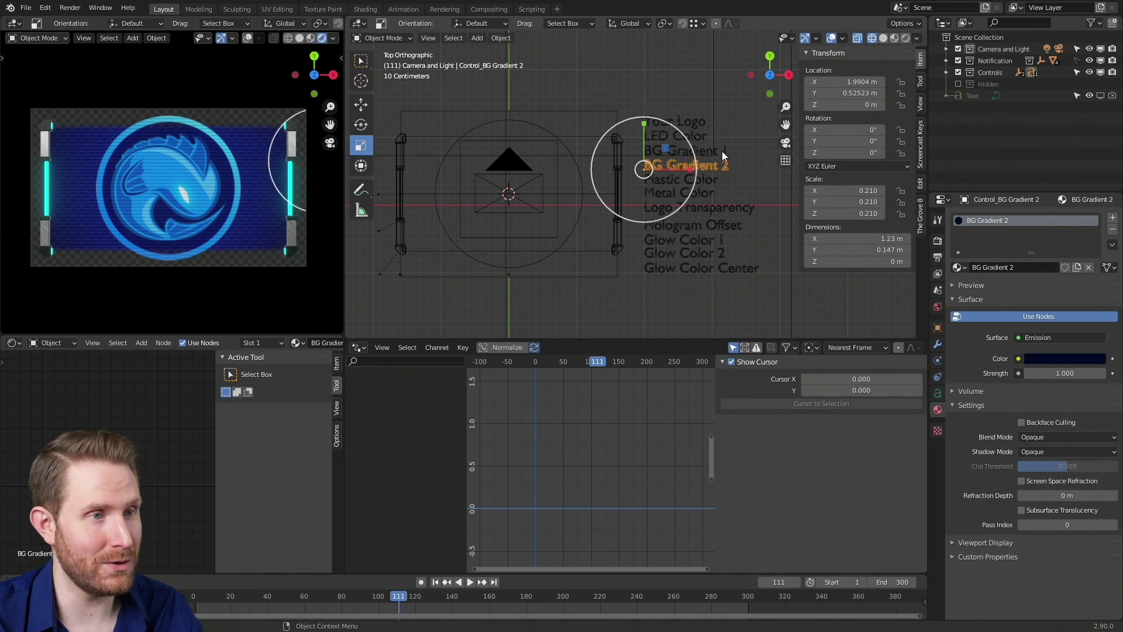
left_click(723, 152)
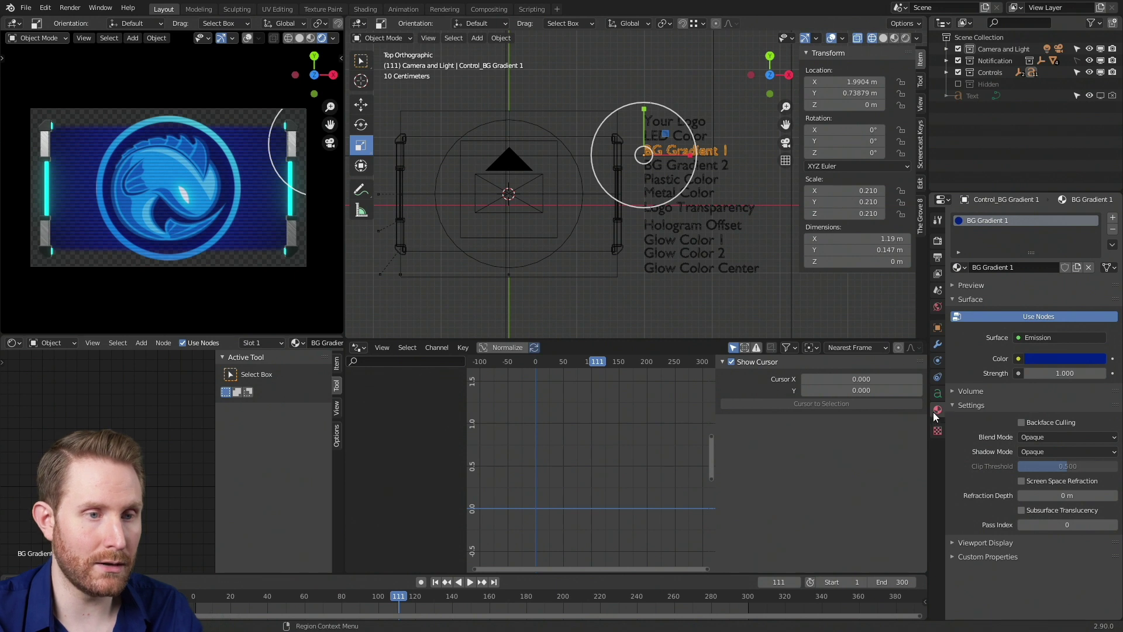
left_click(1051, 358)
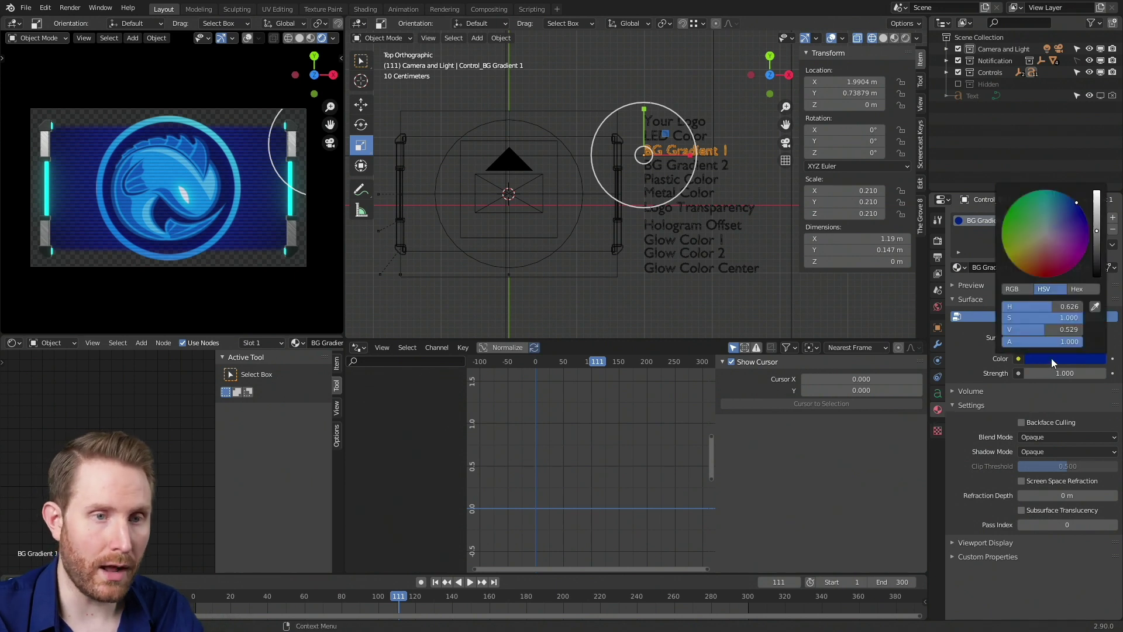
left_click_drag(1060, 234, 1017, 250)
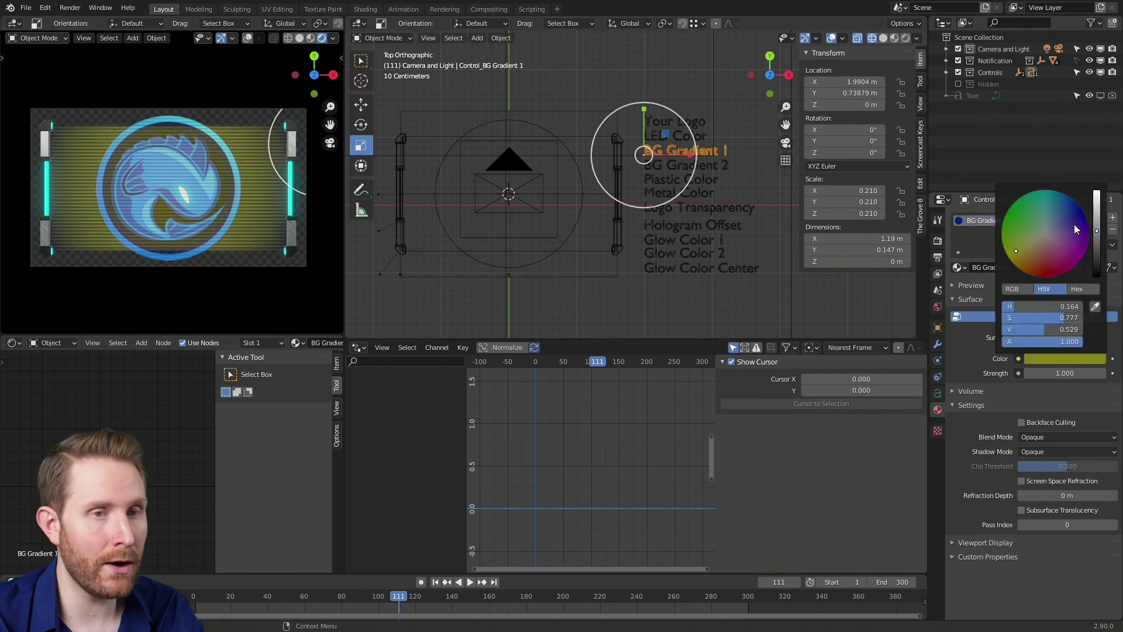
left_click_drag(1099, 231, 1097, 218)
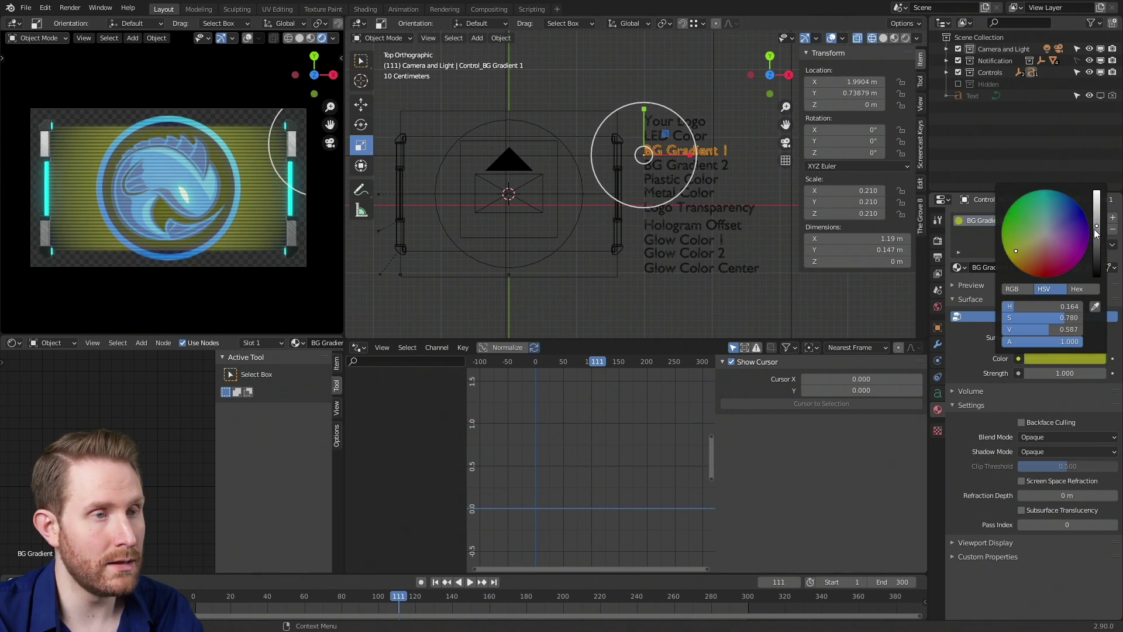
Change the BG Gradient 2 emission color to bright green.
left_click(725, 164)
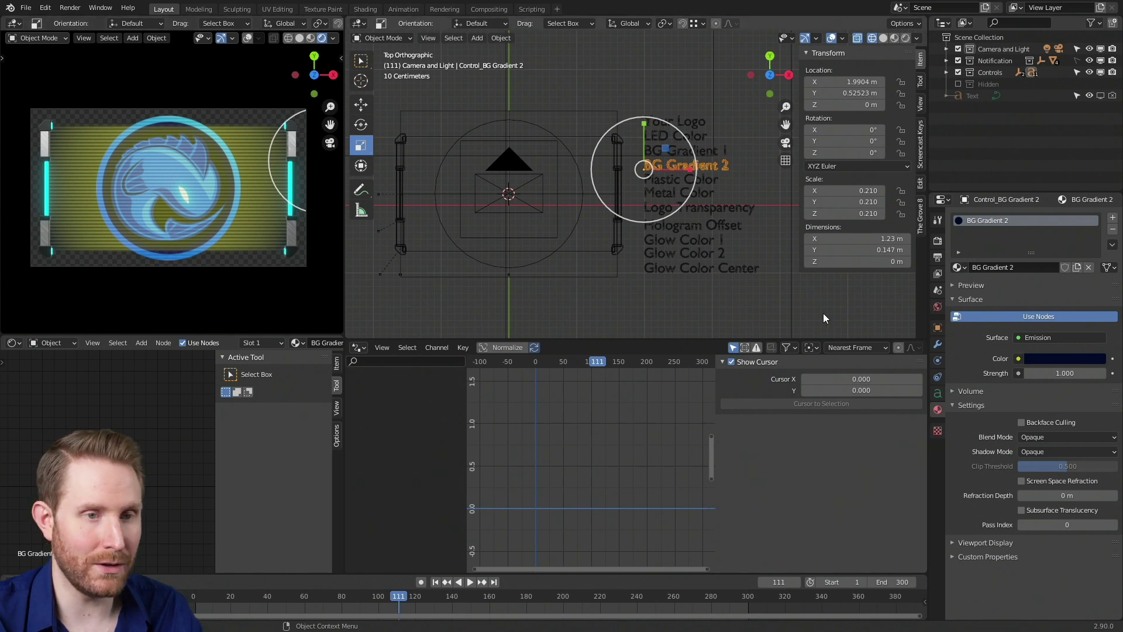
left_click(1056, 360)
left_click_drag(1048, 256, 1036, 276)
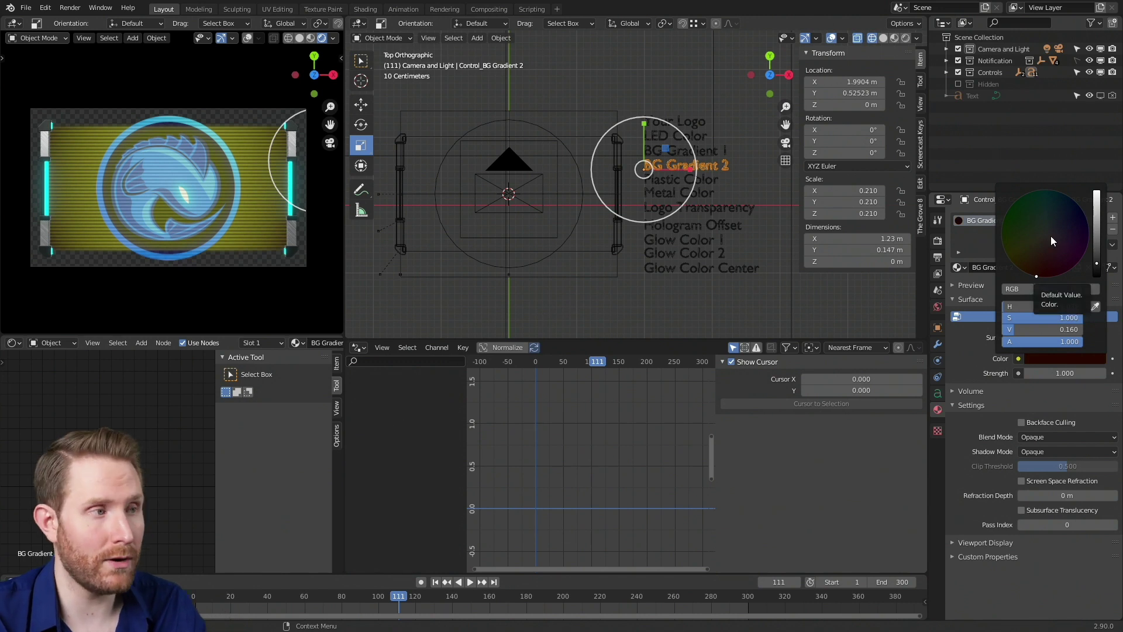
mouse_move(1051, 234)
left_mouse_down()
mouse_move(1018, 209)
mouse_move(1004, 214)
left_mouse_up()
scroll(1080, 234, "up", 10)
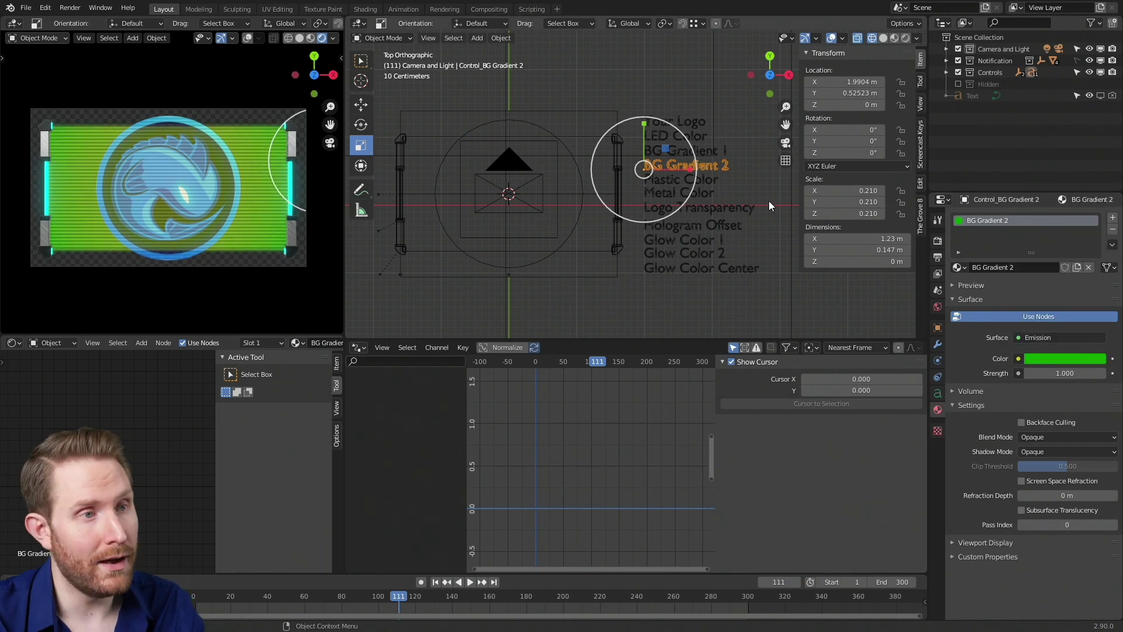
Undo the color changes made to BG Gradient 1 and BG Gradient 2.
key("ctrl+z")
key("ctrl+z")
key("ctrl+z")
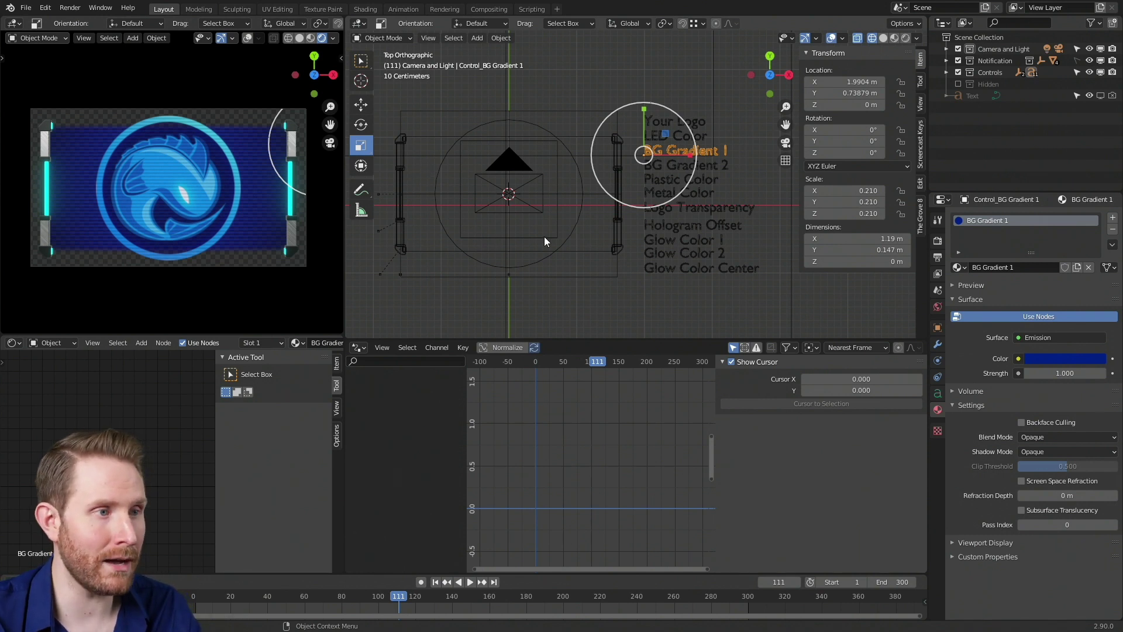
Try moving the square gradient control with the Move tool, and undo the move.
left_click(556, 175)
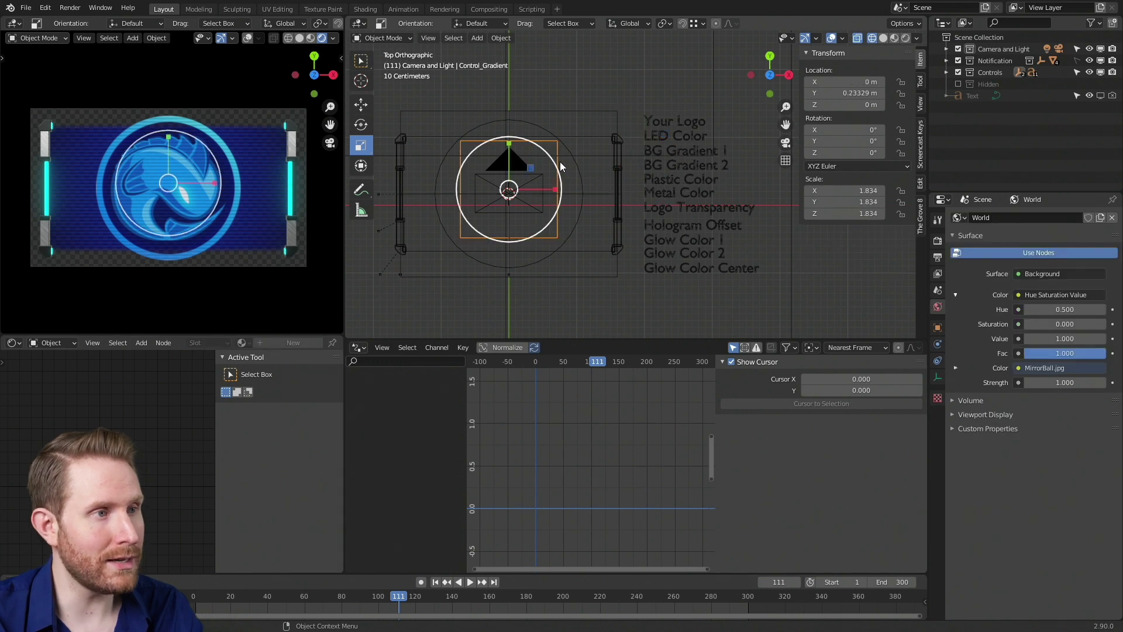
left_click(361, 104)
mouse_move(519, 193)
left_mouse_down()
mouse_move(518, 168)
mouse_move(453, 191)
mouse_move(521, 251)
mouse_move(518, 196)
mouse_move(424, 195)
mouse_move(521, 205)
left_mouse_up()
key("ctrl+z")
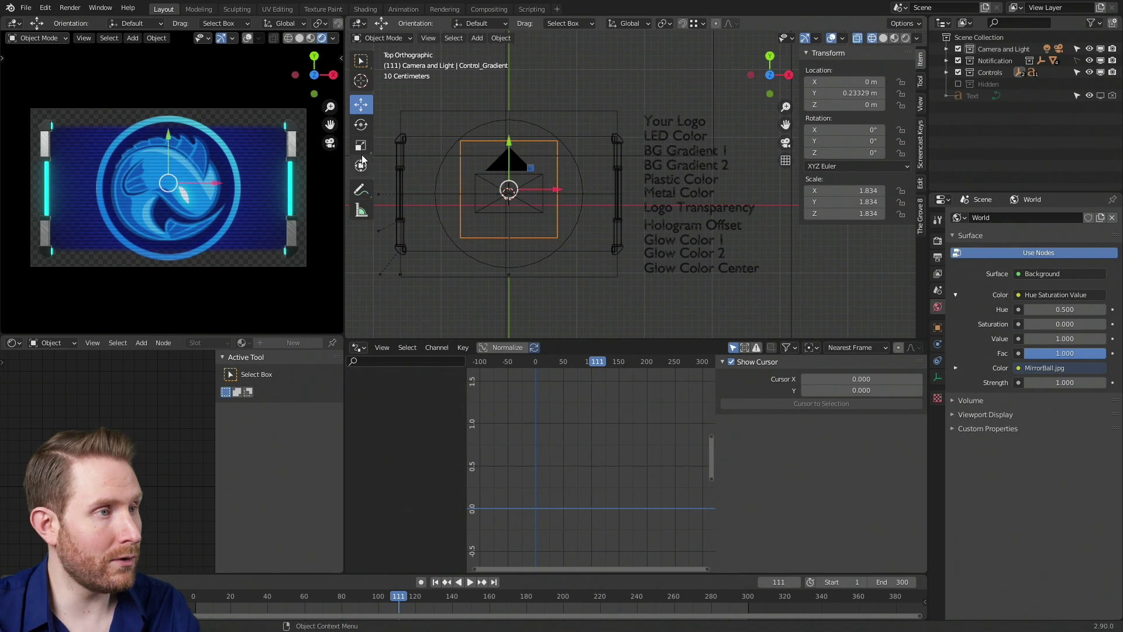
Stretch the square gradient control along Y to a scale of about 3.766.
key("shift+space")
key("s")
left_click_drag(536, 217, 526, 88)
key("y")
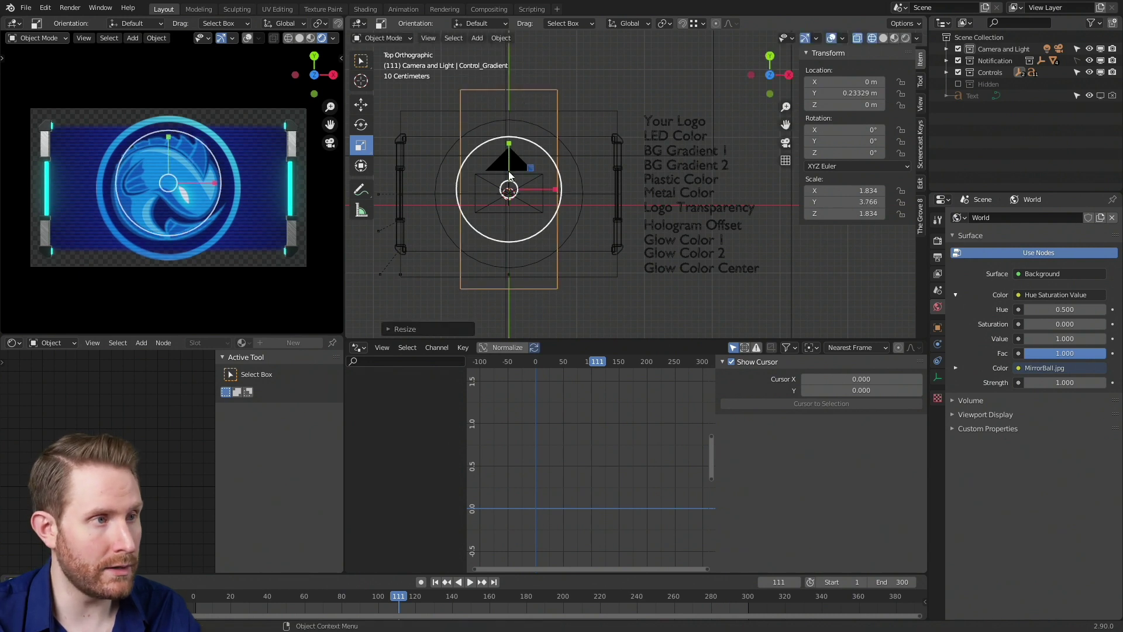
Try rotating the gradient control about Z, and undo both the rotation and the Y stretch.
left_click(361, 124)
left_click_drag(553, 158, 602, 187)
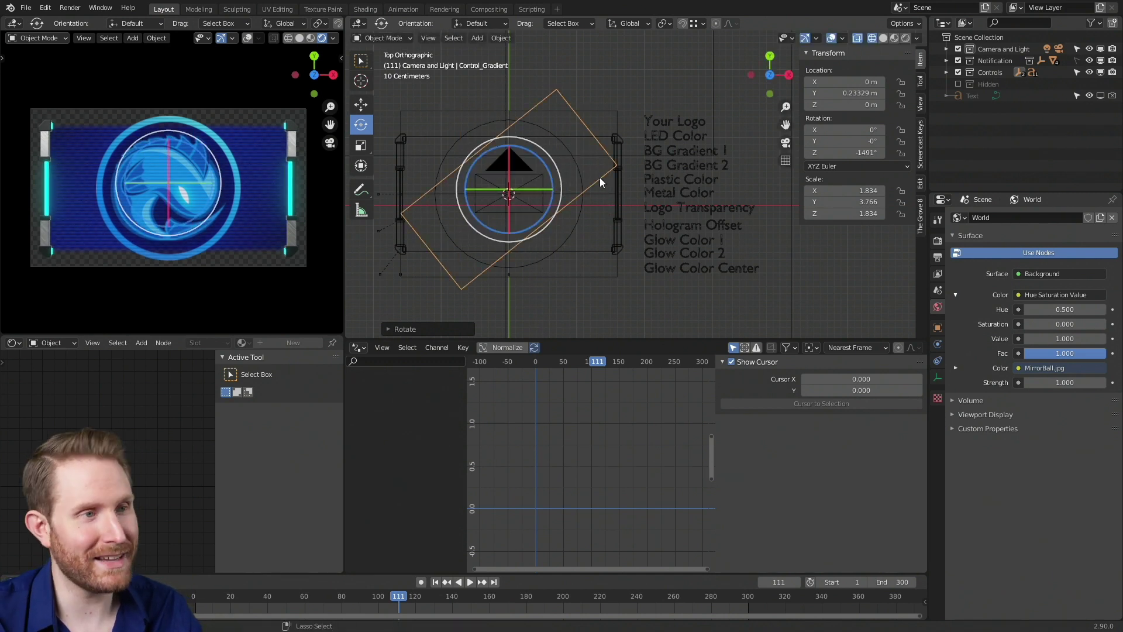
key("ctrl+z")
key("ctrl+z")
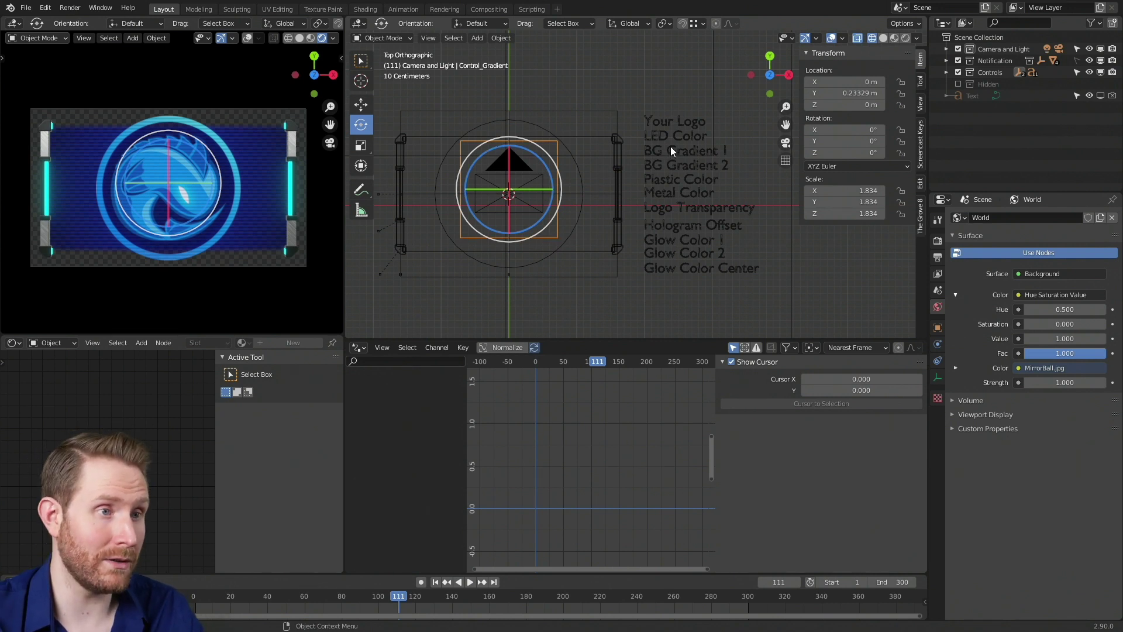
Try a bright blue Plastic Color, and undo the color change.
left_click(677, 181)
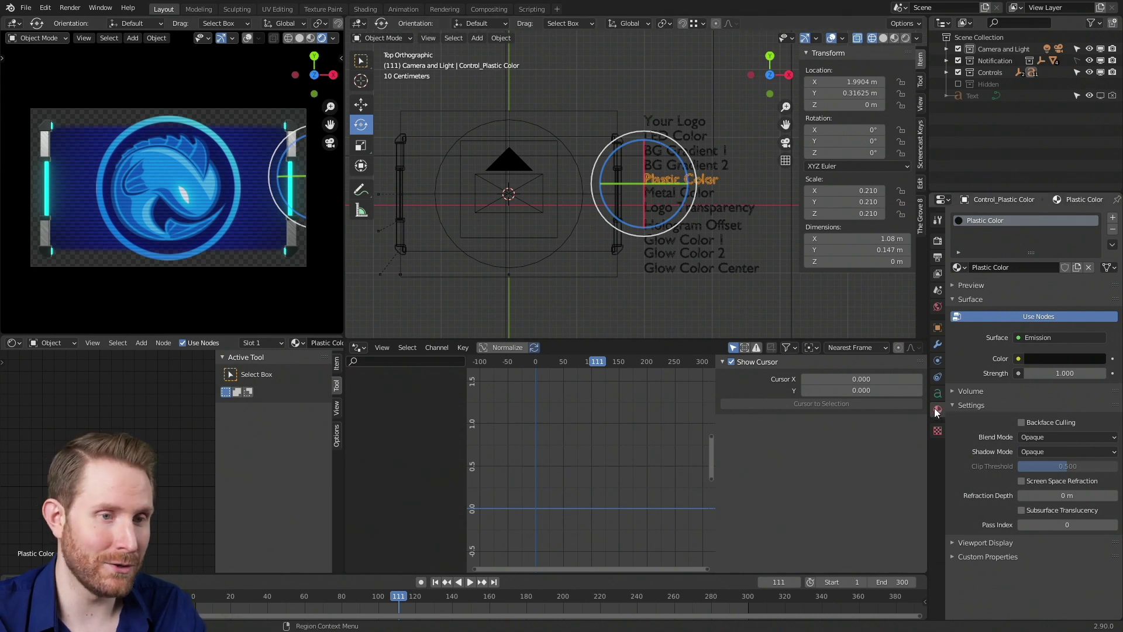
left_click(1046, 360)
left_click_drag(1053, 222, 1077, 209)
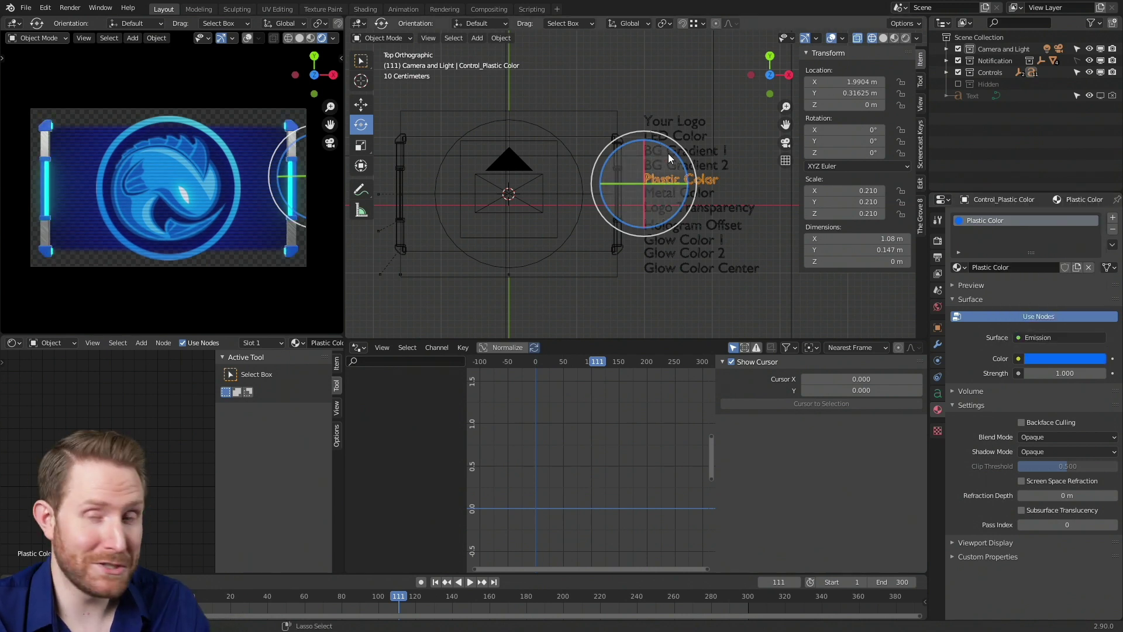
key("ctrl+z")
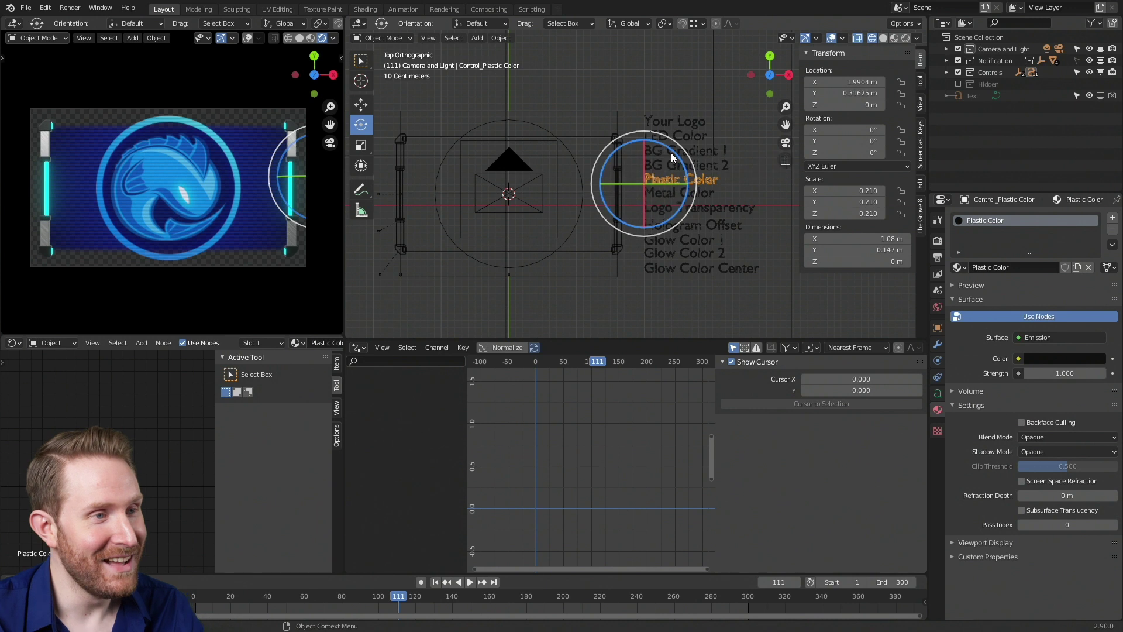
Try different shades for the Metal Color control, and cancel the change.
left_click(711, 193)
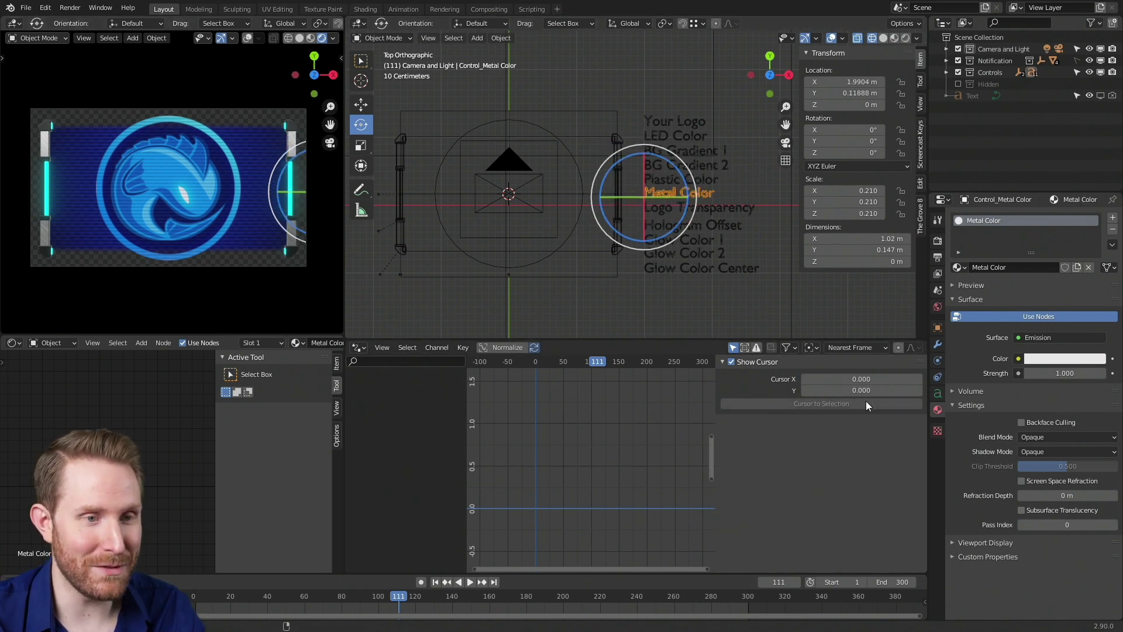
left_click(1040, 360)
mouse_move(1051, 237)
left_mouse_down()
mouse_move(1030, 241)
mouse_move(1041, 215)
mouse_move(1028, 197)
mouse_move(1015, 248)
left_mouse_up()
key("Escape")
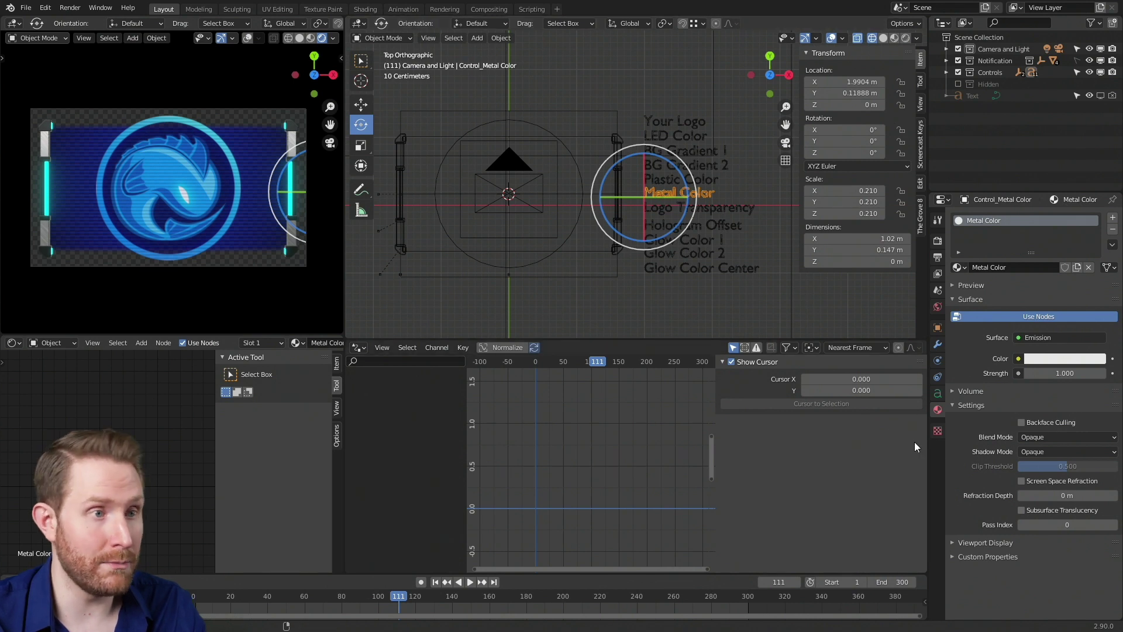
Try lowering the Logo Transparency property, and restore it to 0.500.
left_click(721, 209)
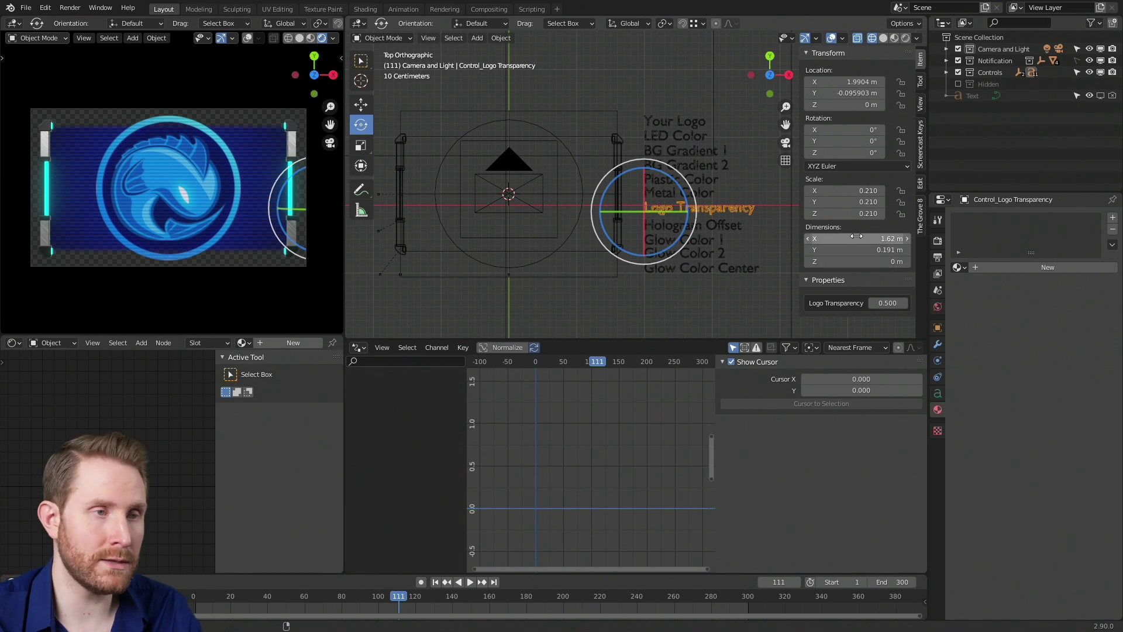
key("n")
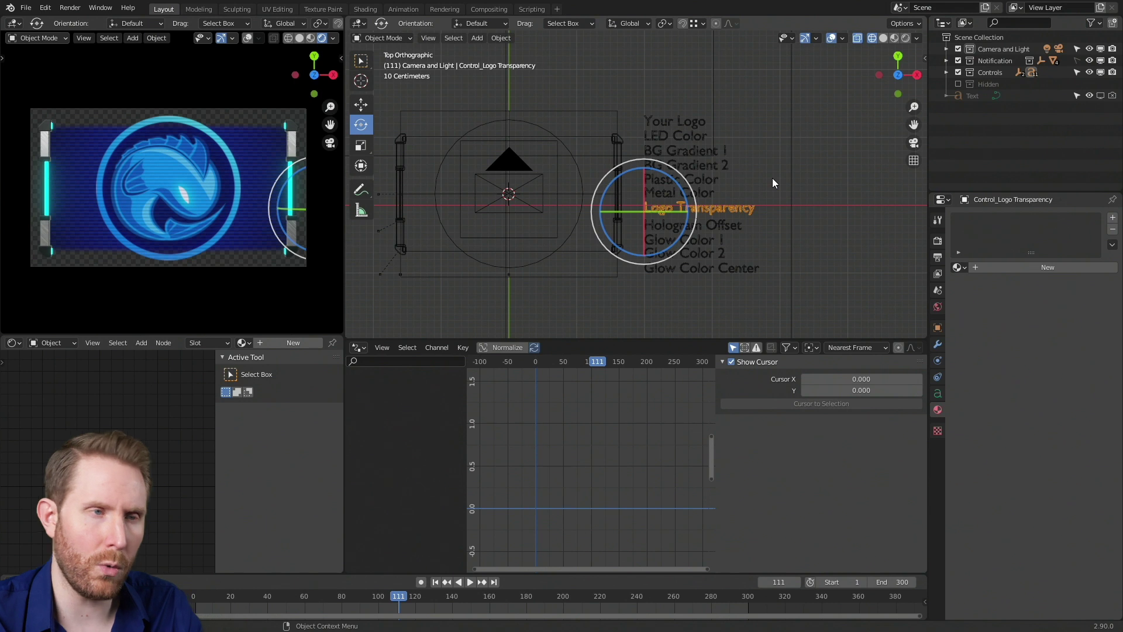
key("n")
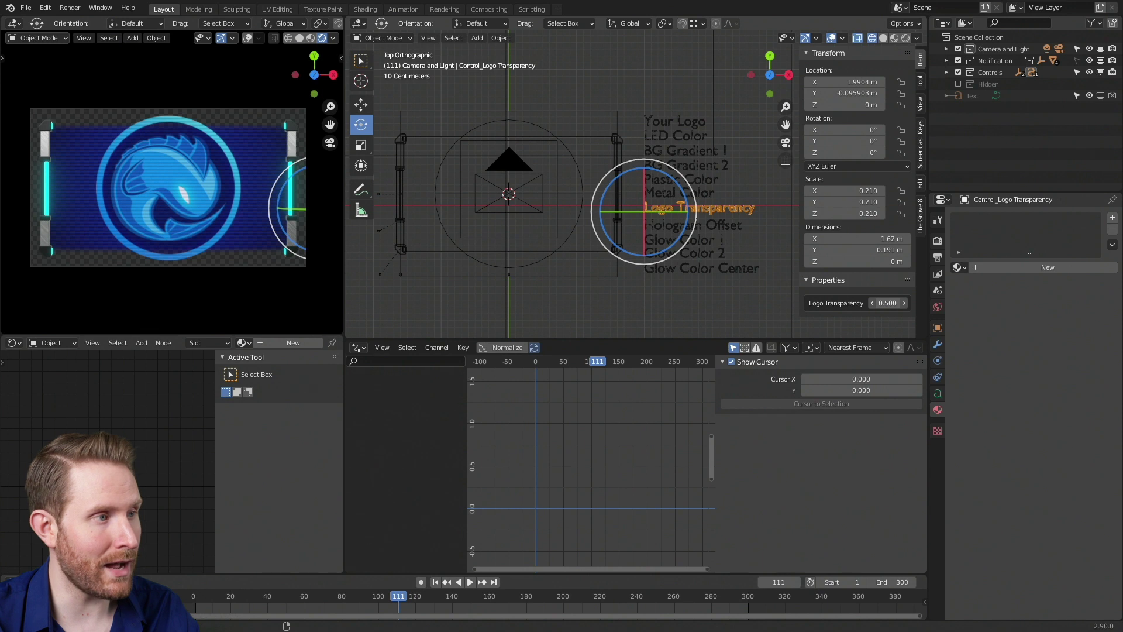
left_click_drag(887, 303, 835, 303)
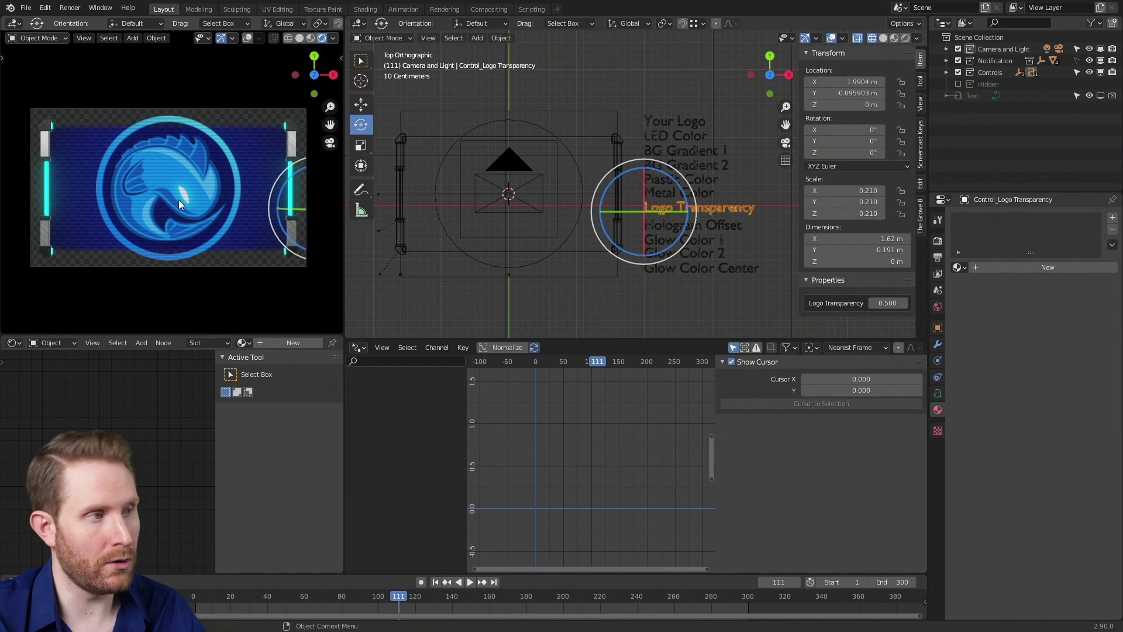
Set the Hologram Offset property to 0.003 while checking the scan-line edges of the logo.
left_click(736, 225)
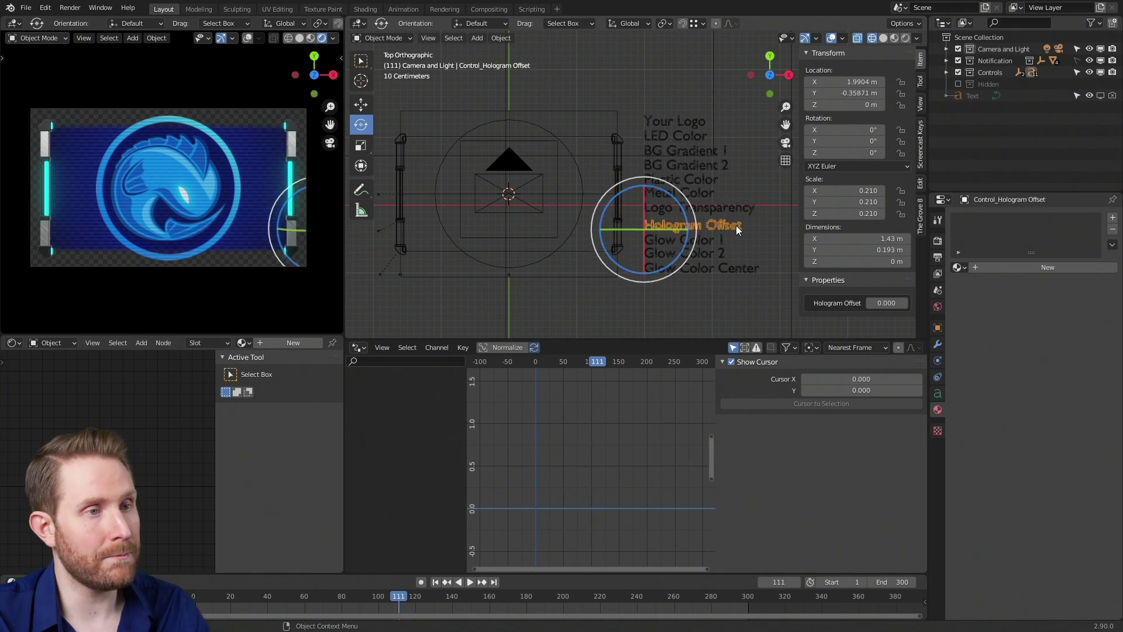
scroll(275, 176, "up", 6)
scroll(286, 186, "up", 5)
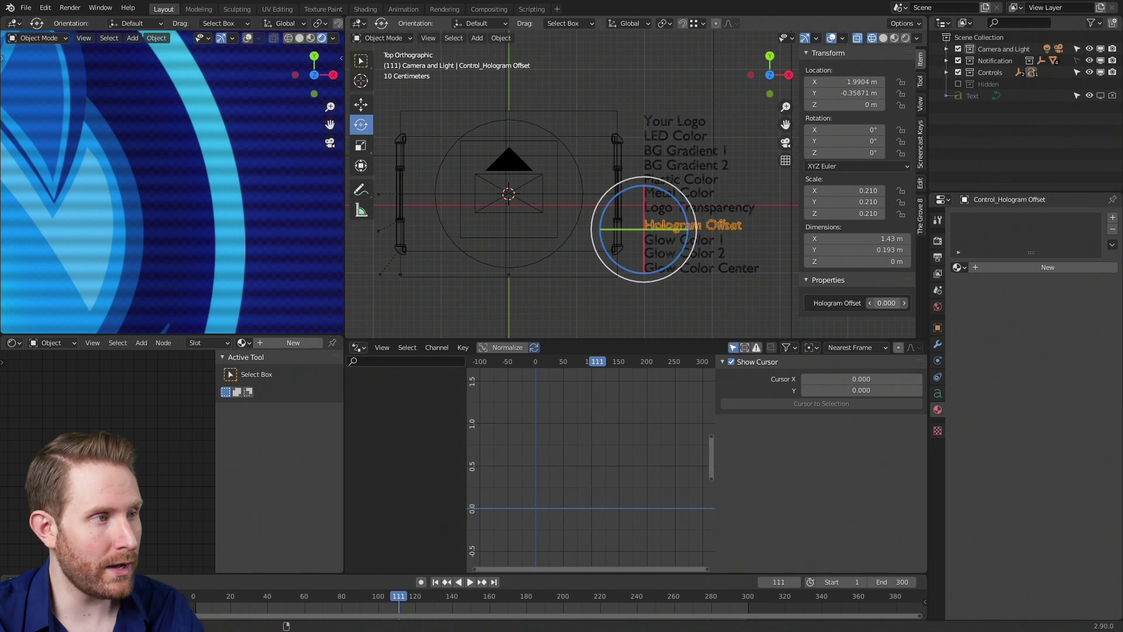
mouse_move(887, 303)
left_mouse_down()
mouse_move(921, 303)
mouse_move(878, 303)
mouse_move(903, 302)
left_mouse_up()
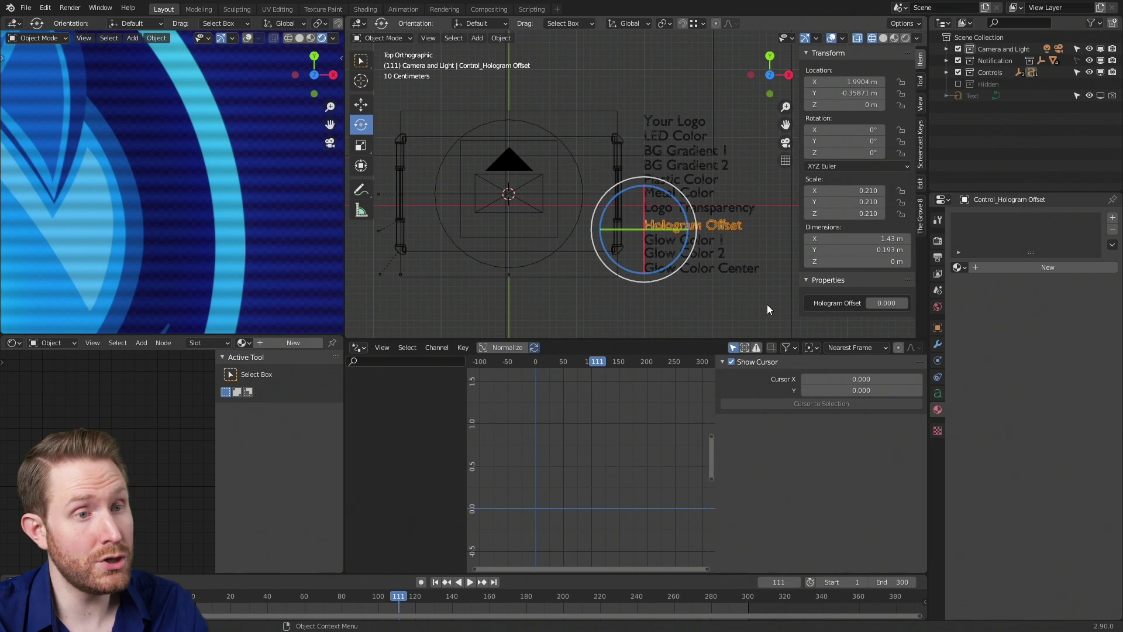
left_click_drag(887, 303, 884, 303)
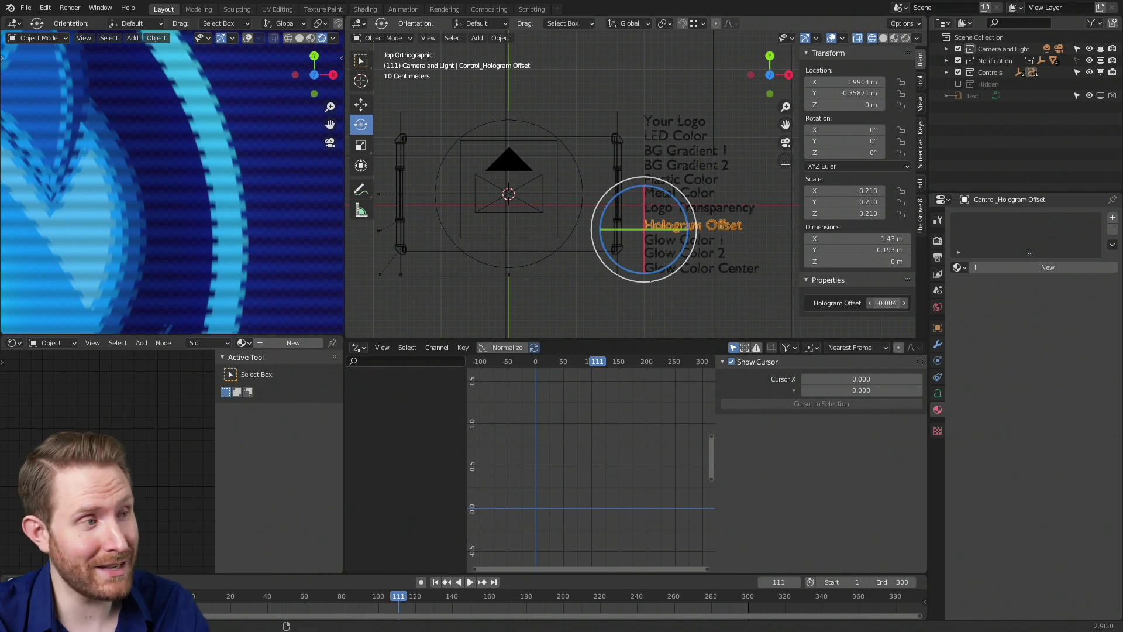
left_click_drag(883, 303, 887, 302)
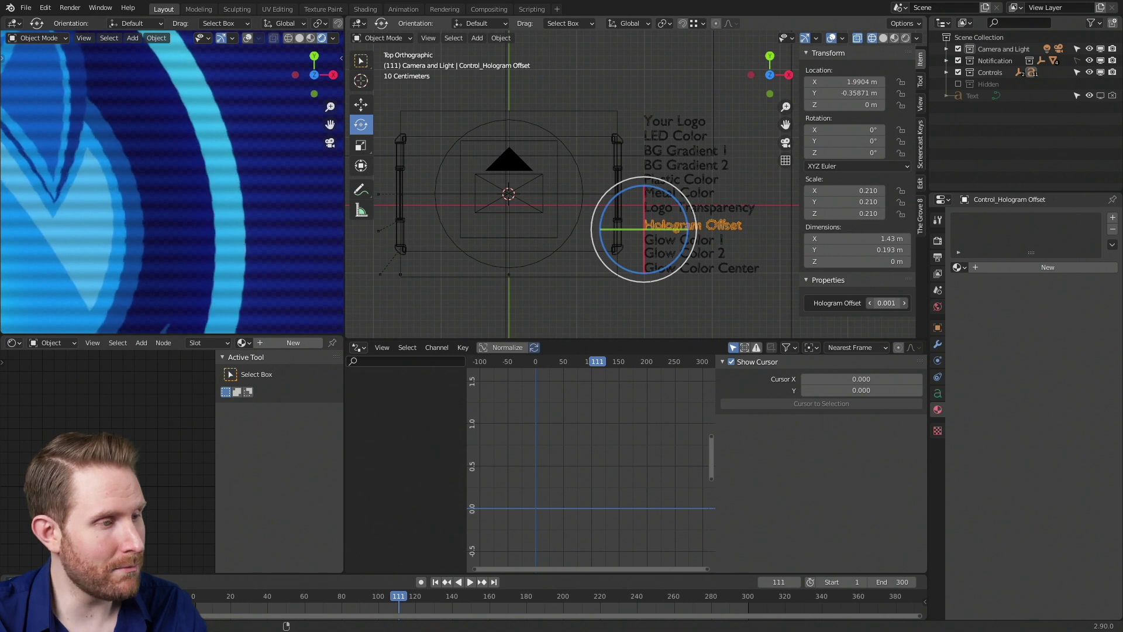
left_click_drag(886, 302, 887, 303)
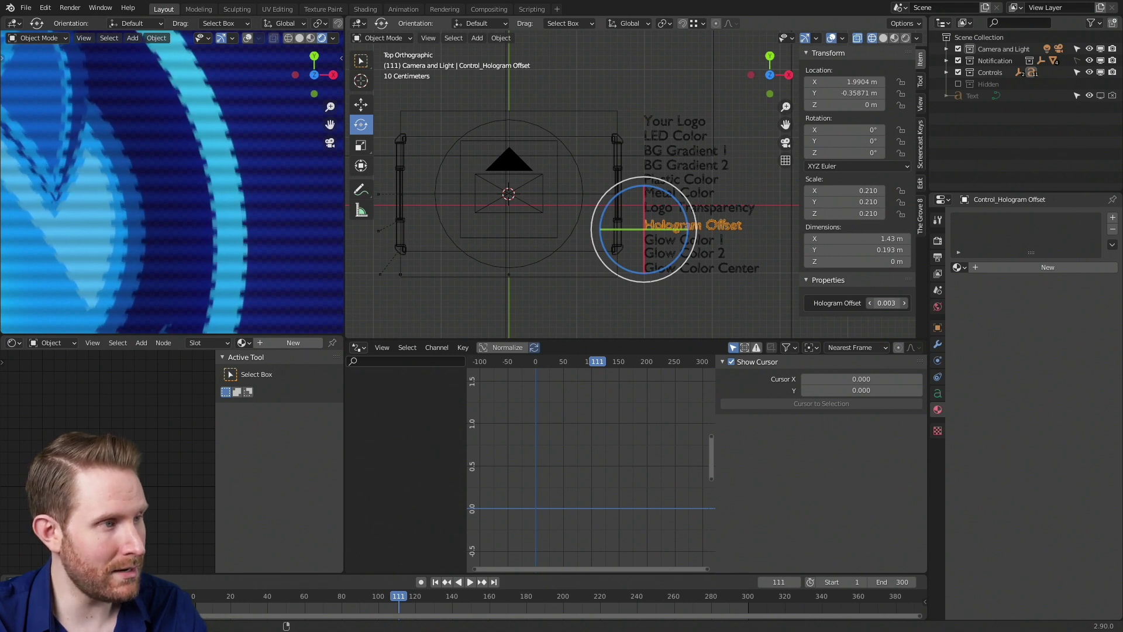
Play the animation from the start and inspect the hologram effect on the logo up close.
scroll(205, 205, "down", 5)
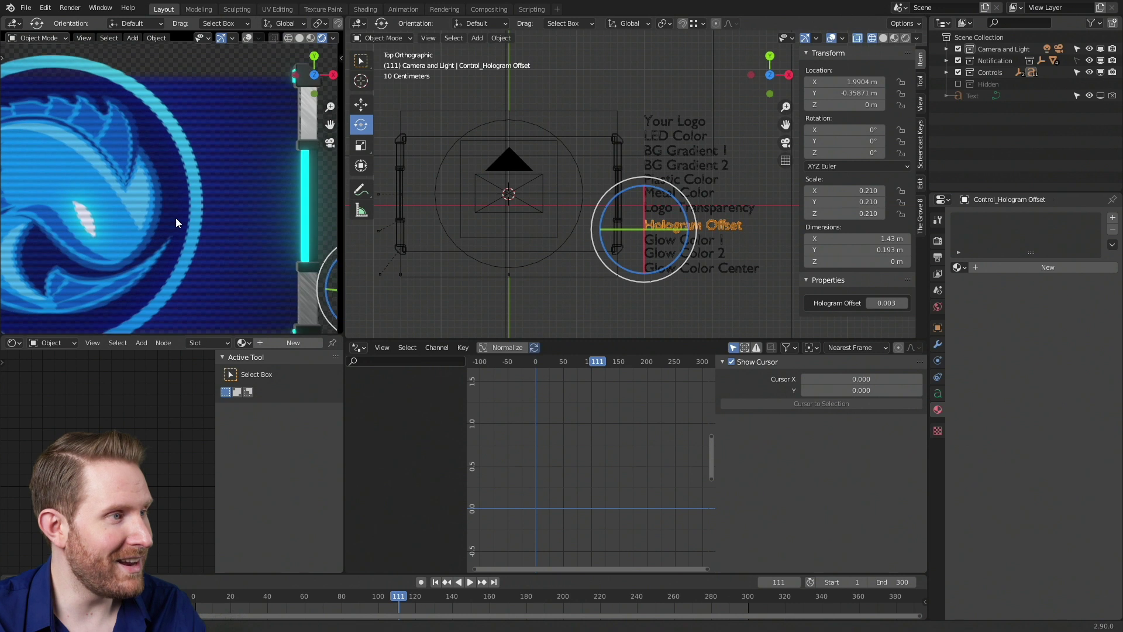
scroll(158, 209, "up", 4)
scroll(164, 213, "down", 2)
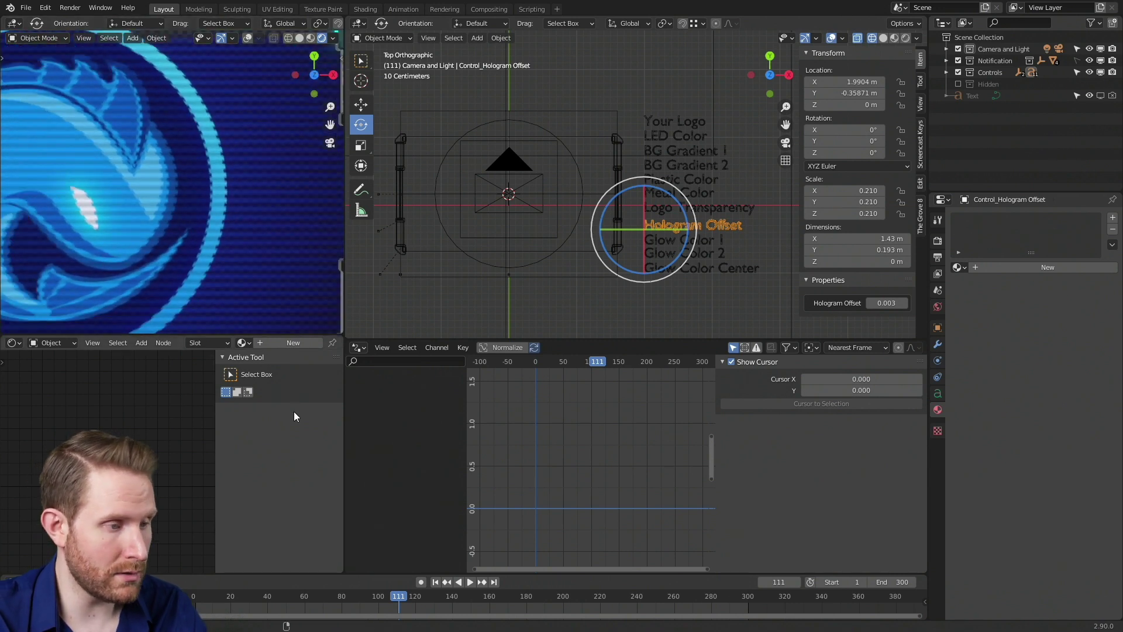
key("shift+Left")
key("space")
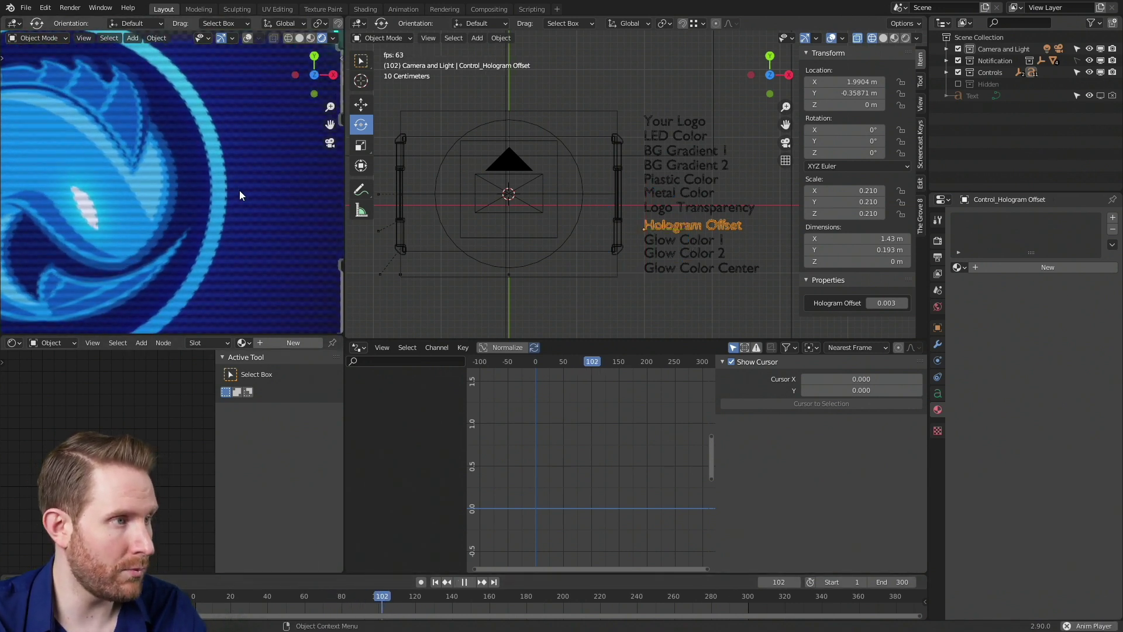
left_click_drag(447, 597, 415, 595)
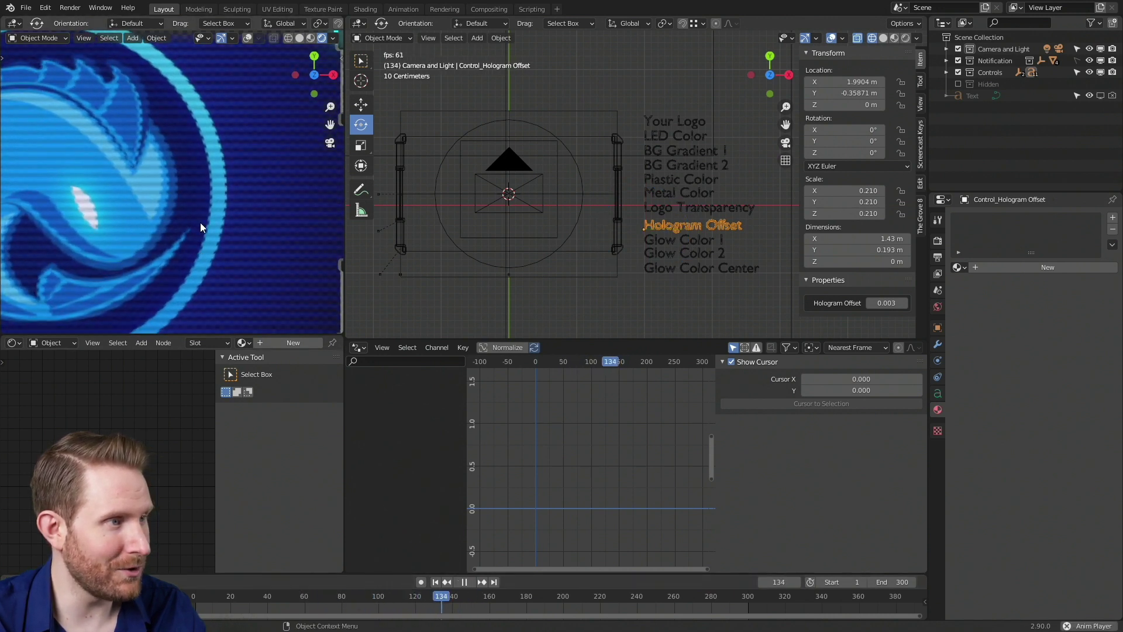
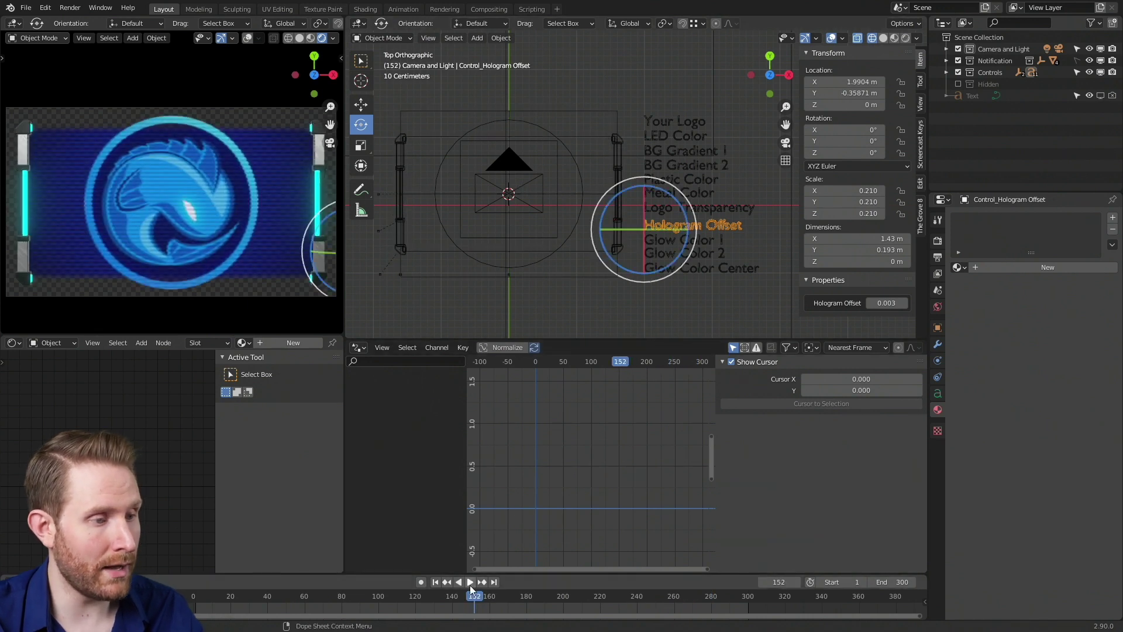
Go to frame 10 and try a pinkish-red Glow Color 1 with a hue of 0.953.
left_click_drag(479, 595, 213, 596)
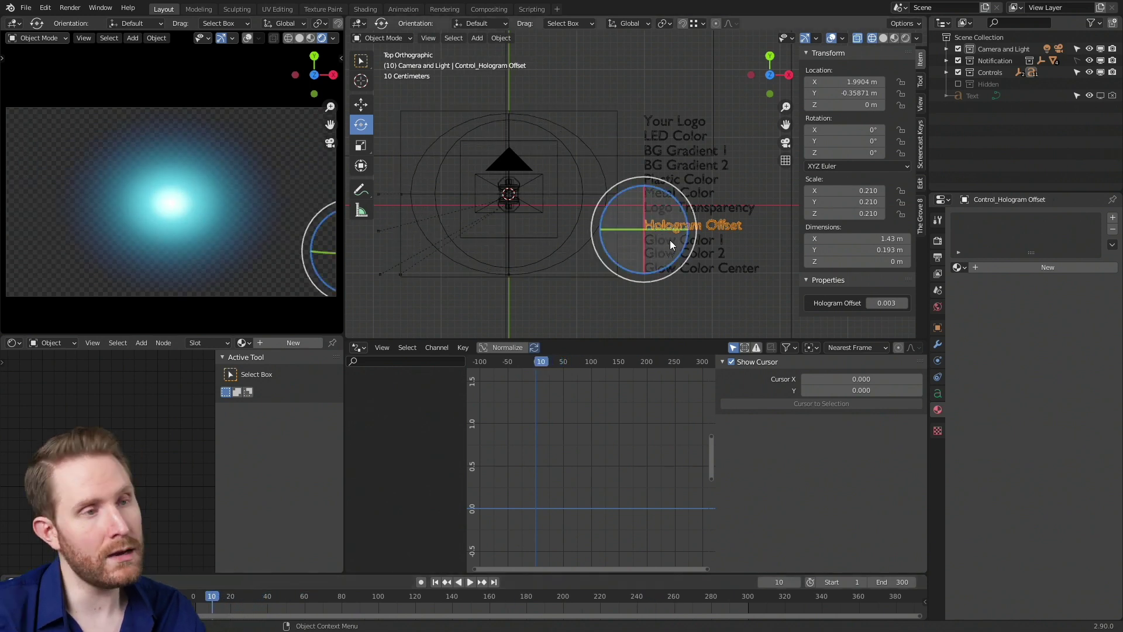
left_click(713, 243)
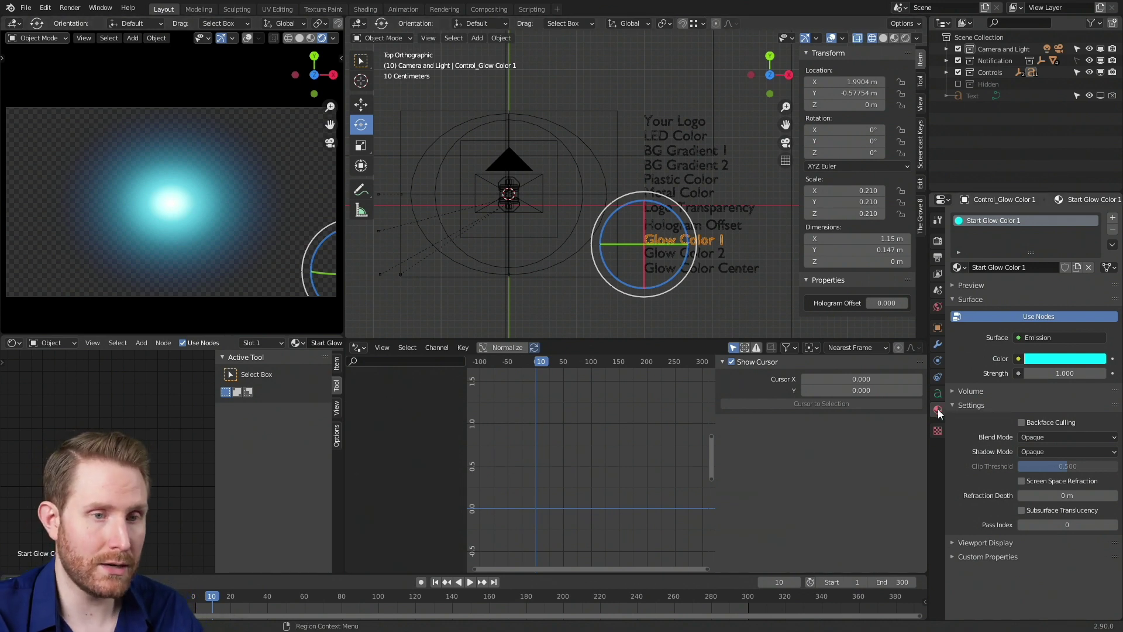
left_click(1052, 357)
mouse_move(1047, 194)
left_mouse_down()
mouse_move(1084, 252)
mouse_move(1010, 255)
mouse_move(1004, 227)
mouse_move(1033, 273)
mouse_move(1072, 269)
left_mouse_up()
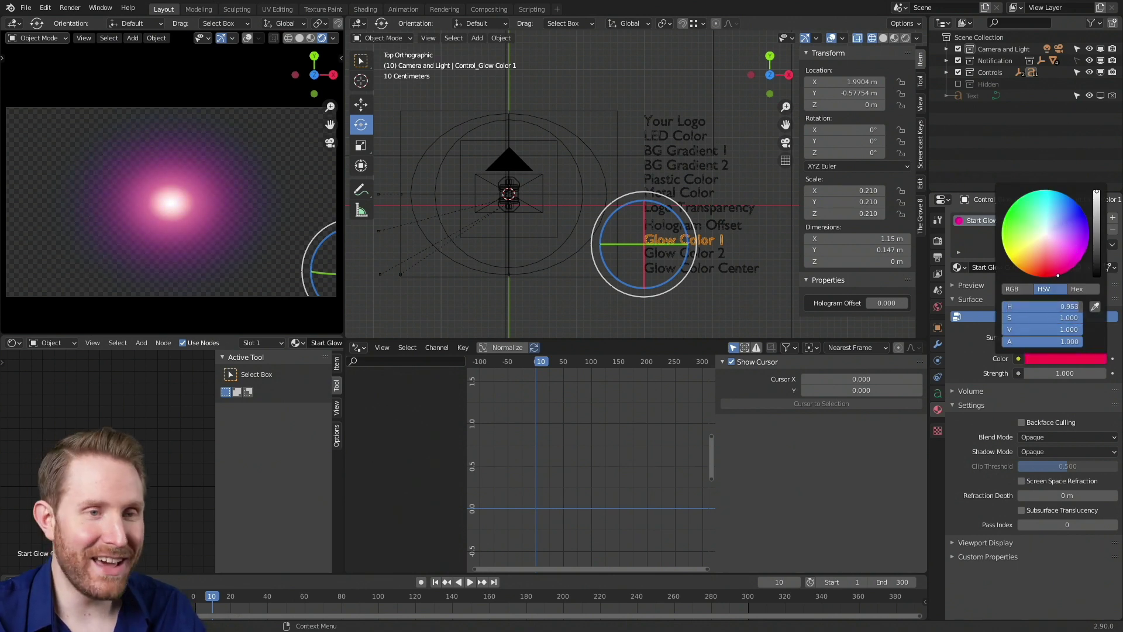
Try a lighter blue hue for Glow Color 2, and undo the changes to both glow colors.
left_click(721, 251)
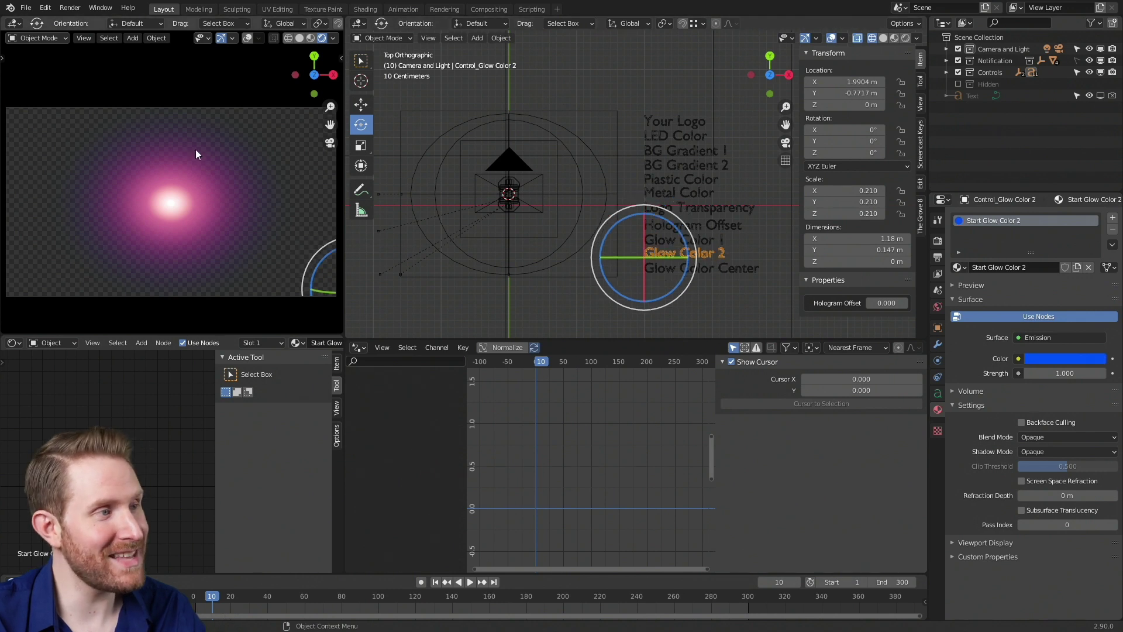
left_click(1052, 360)
mouse_move(1049, 307)
left_mouse_down()
mouse_move(1077, 307)
mouse_move(1027, 307)
mouse_move(1047, 307)
left_mouse_up()
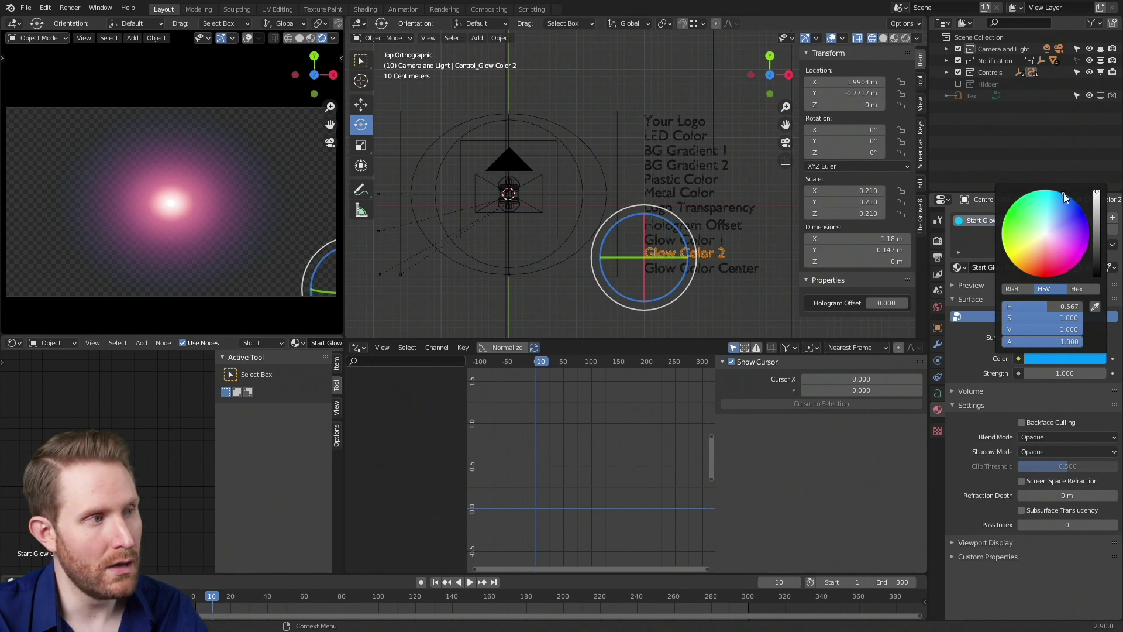
left_click(762, 264)
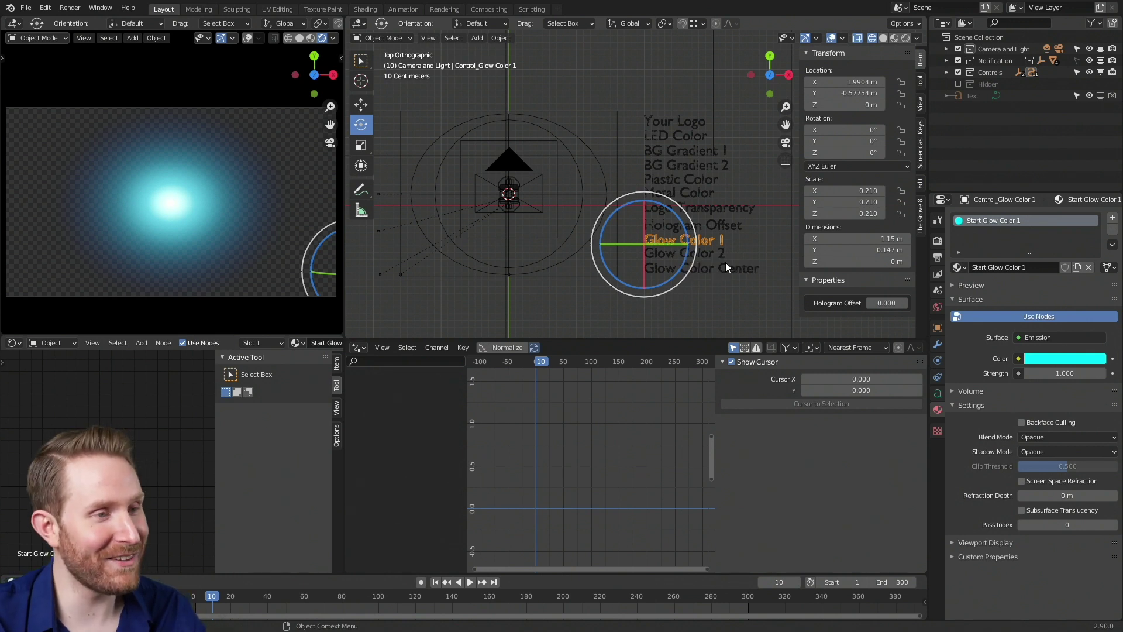
Try a light orange Glow Color Center with hue 0.108 and saturation 0.702, and undo it.
left_click(729, 267)
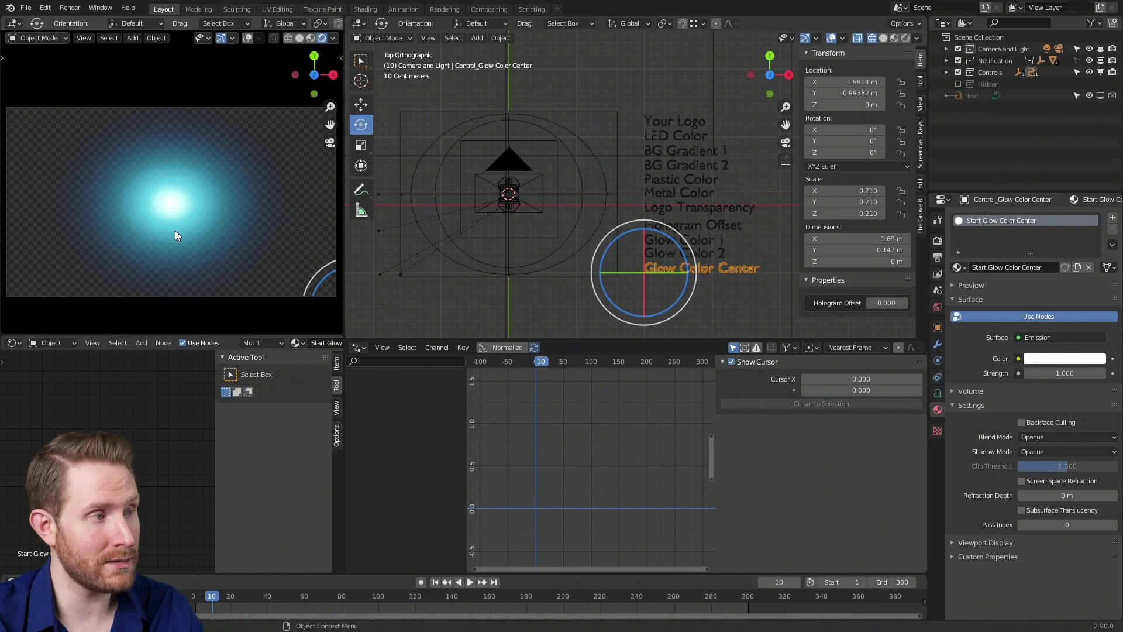
left_click(1058, 362)
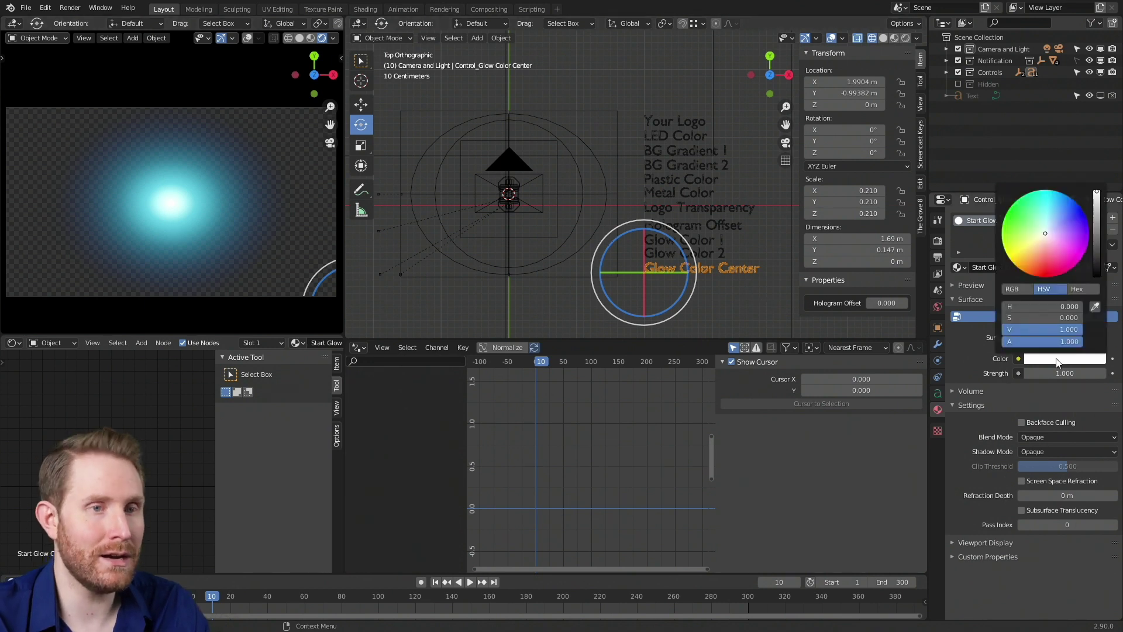
mouse_move(1054, 234)
left_mouse_down()
mouse_move(1047, 246)
mouse_move(1053, 191)
mouse_move(1084, 212)
mouse_move(1087, 246)
mouse_move(1028, 259)
left_mouse_up()
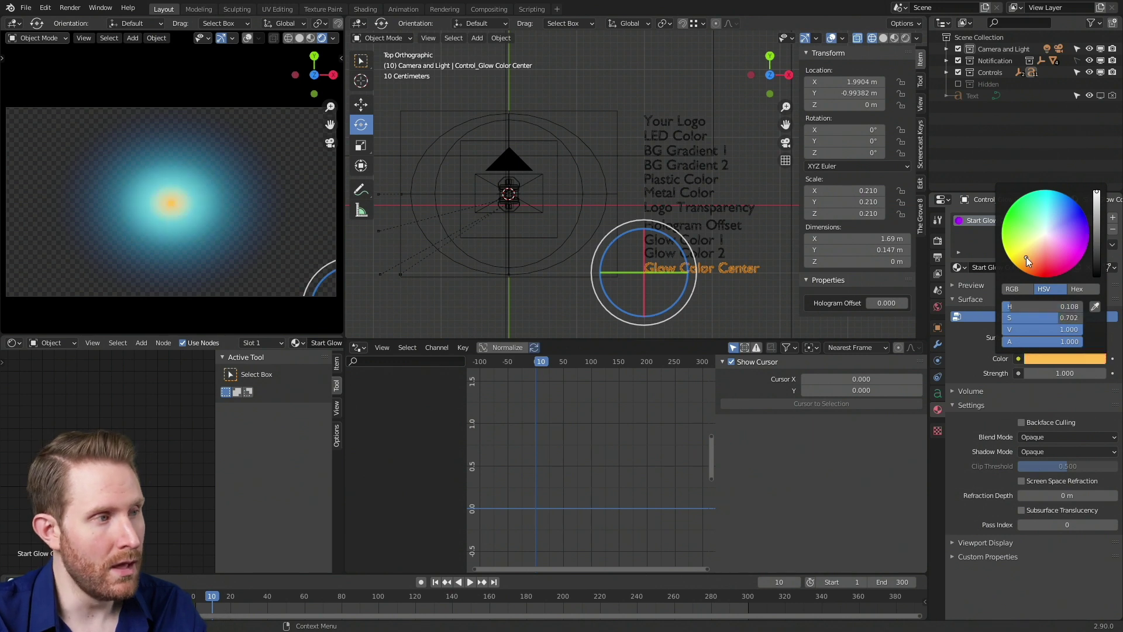
key("ctrl+z")
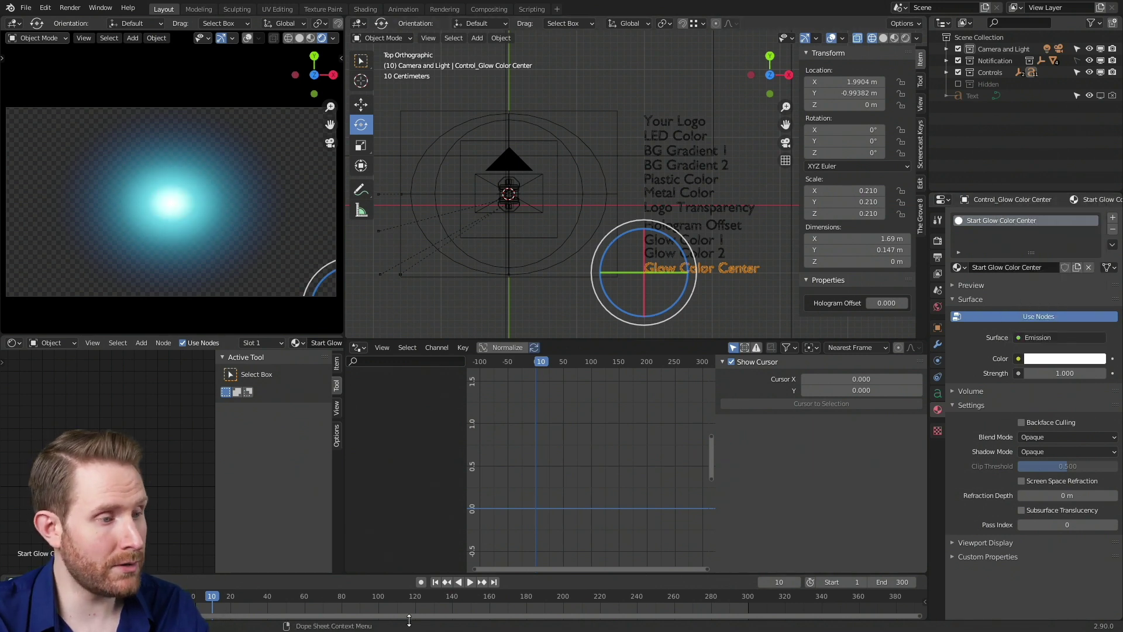
Play the animation and scrub to frame 186 to check the logo transition.
left_click(469, 582)
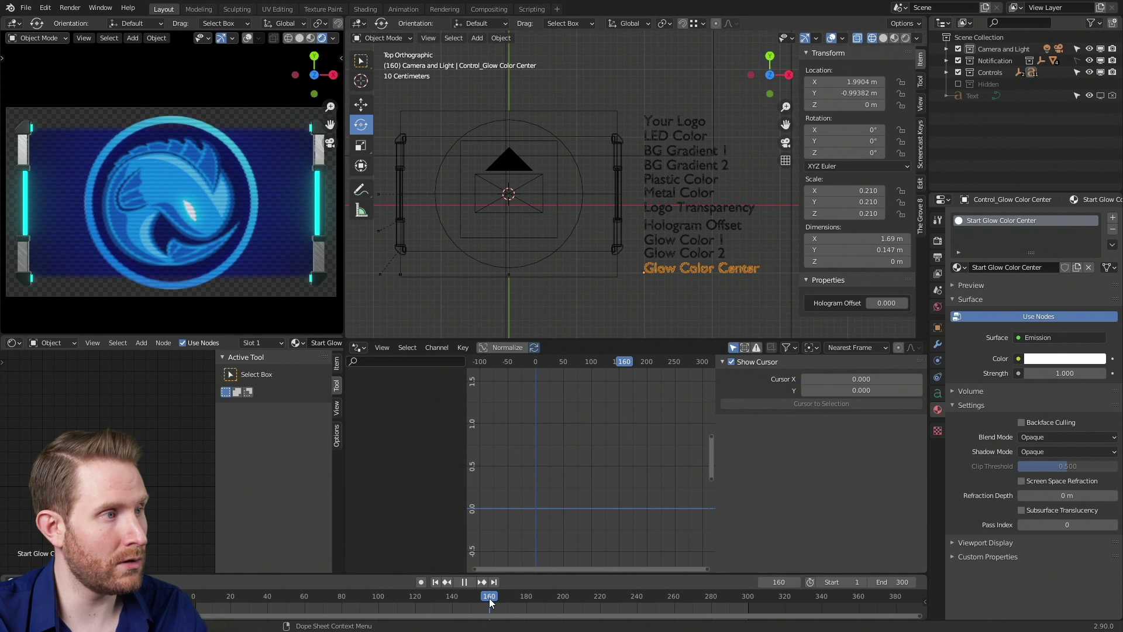
left_click_drag(490, 605, 538, 609)
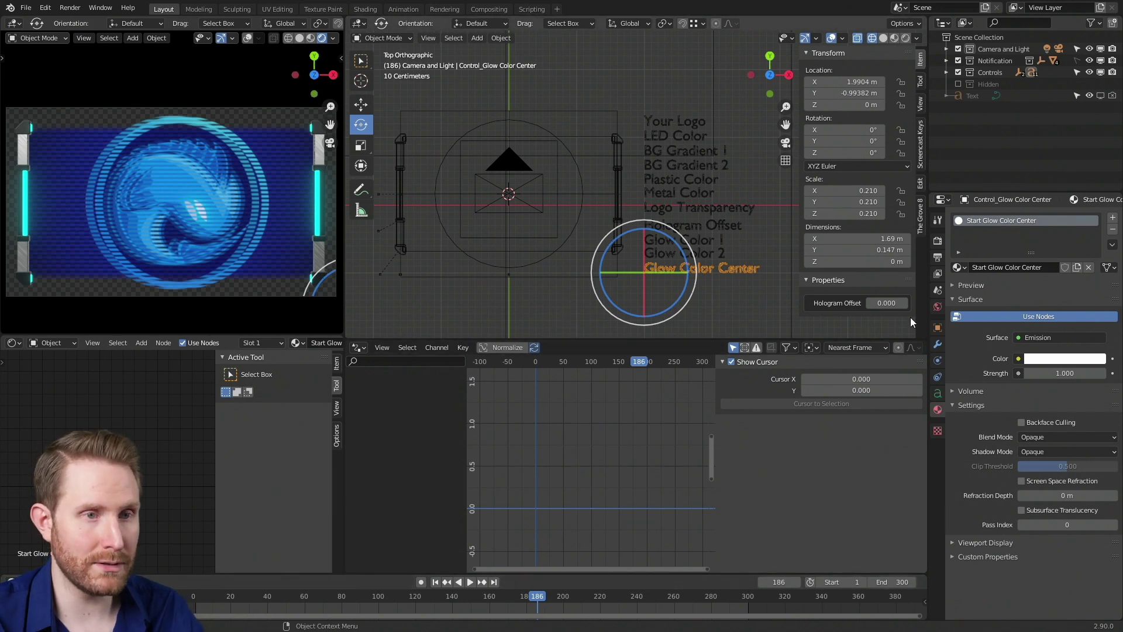
Review the scene's output settings for resolution, frame range, frame rate, file format and video encoding.
left_click(937, 261)
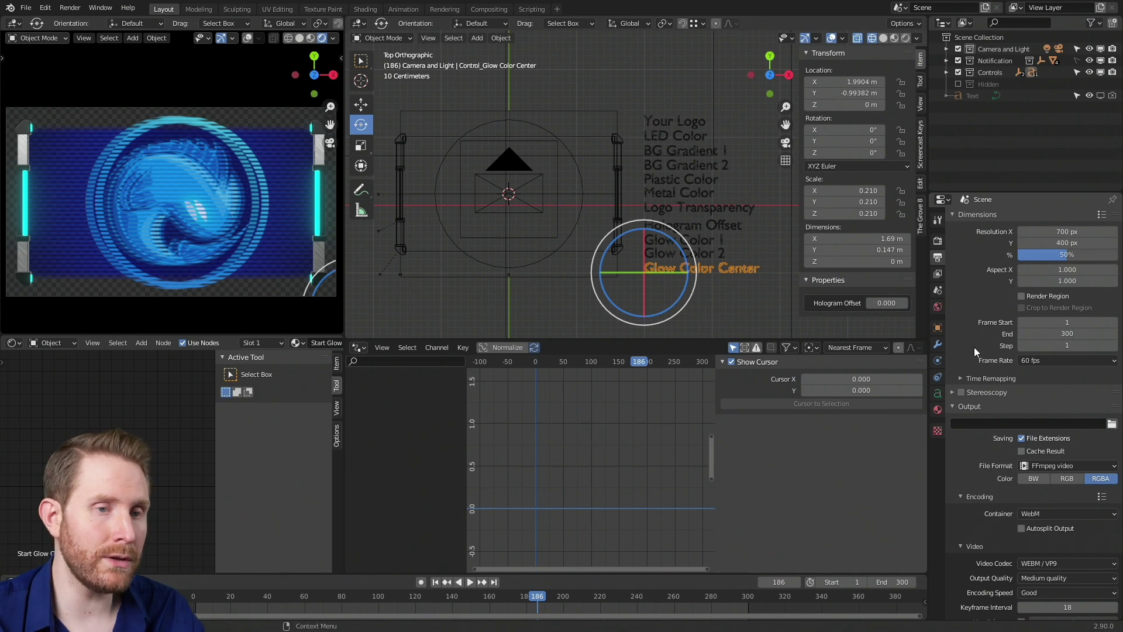
scroll(974, 347, "down", 3)
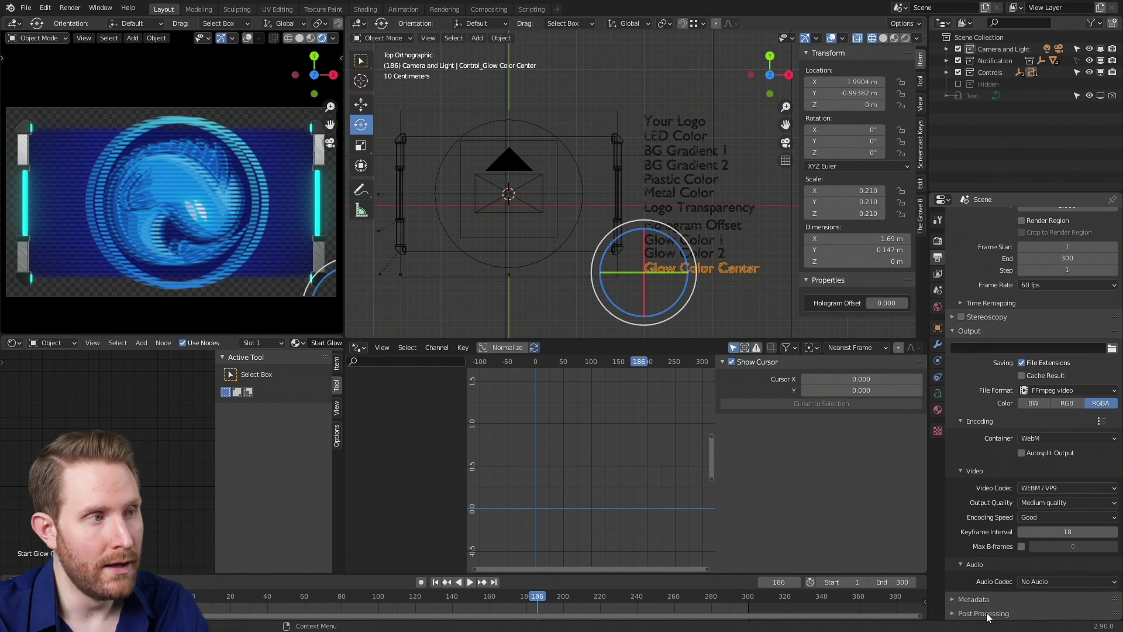
scroll(999, 502, "up", 2)
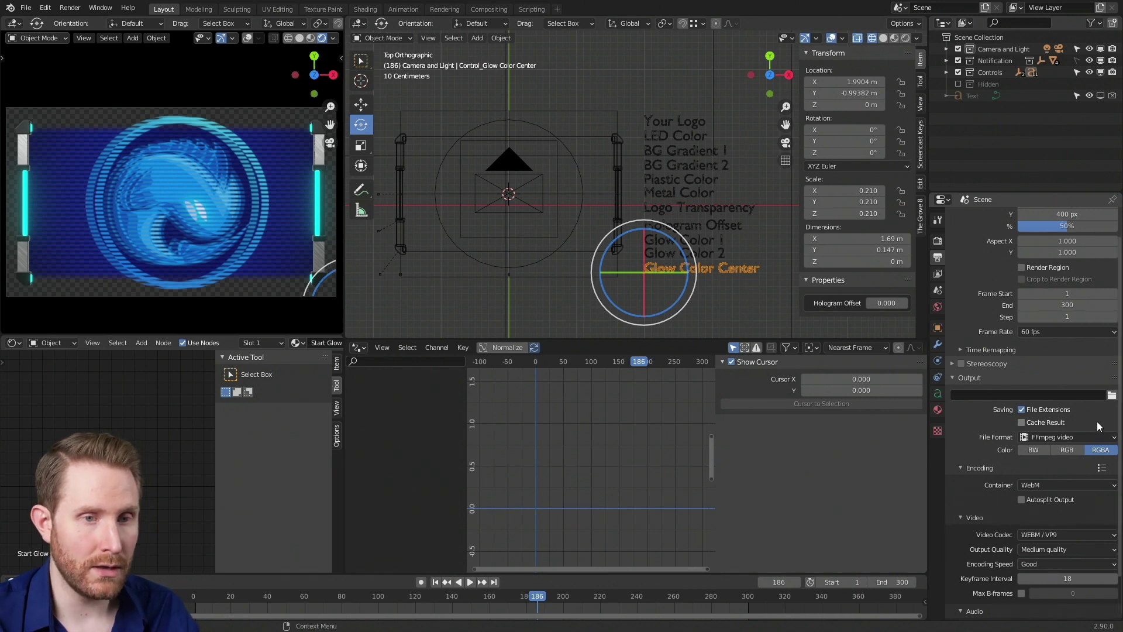
Set the output file to SciFiAlertHeckYes.webm in the 045_FollowNotify folder and render the animation.
left_click(1113, 397)
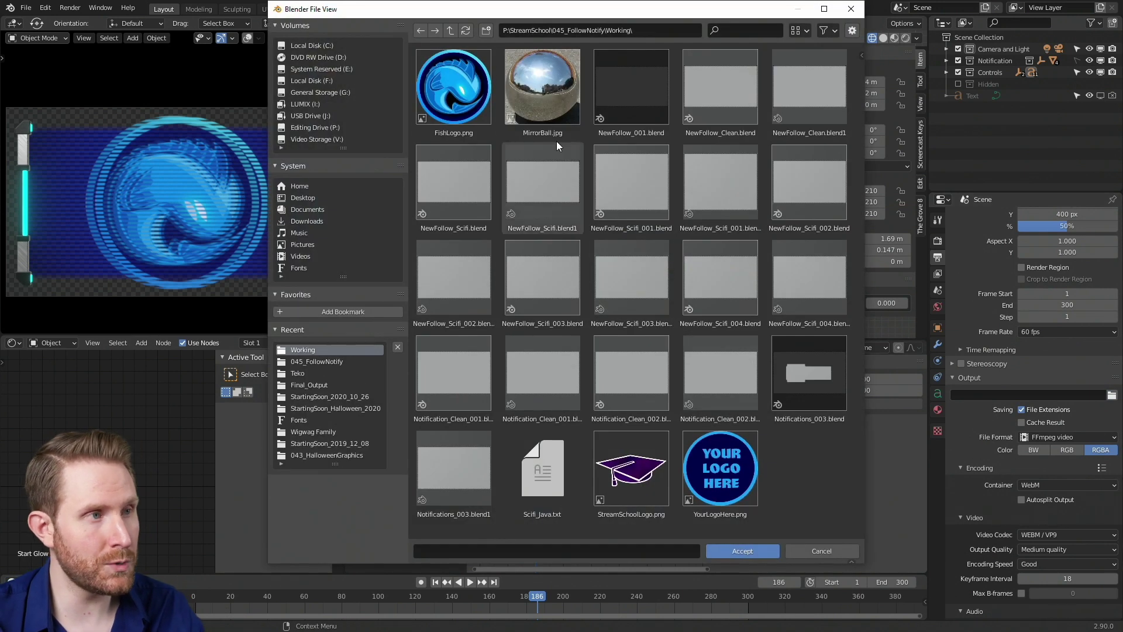
left_click(452, 29)
left_click(518, 552)
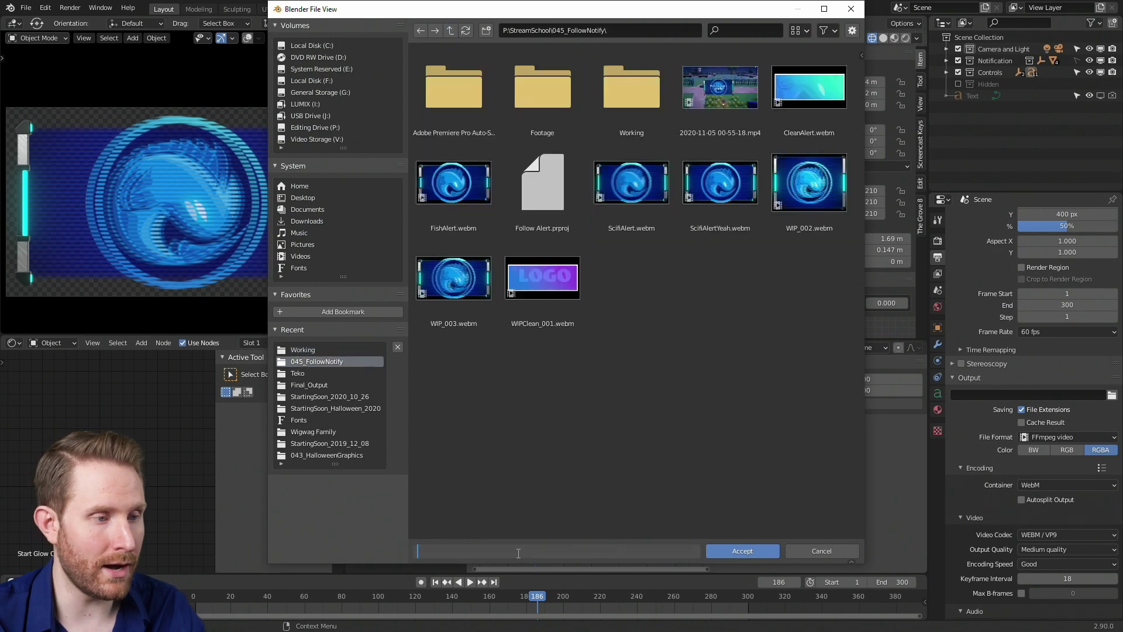
type("Sc")
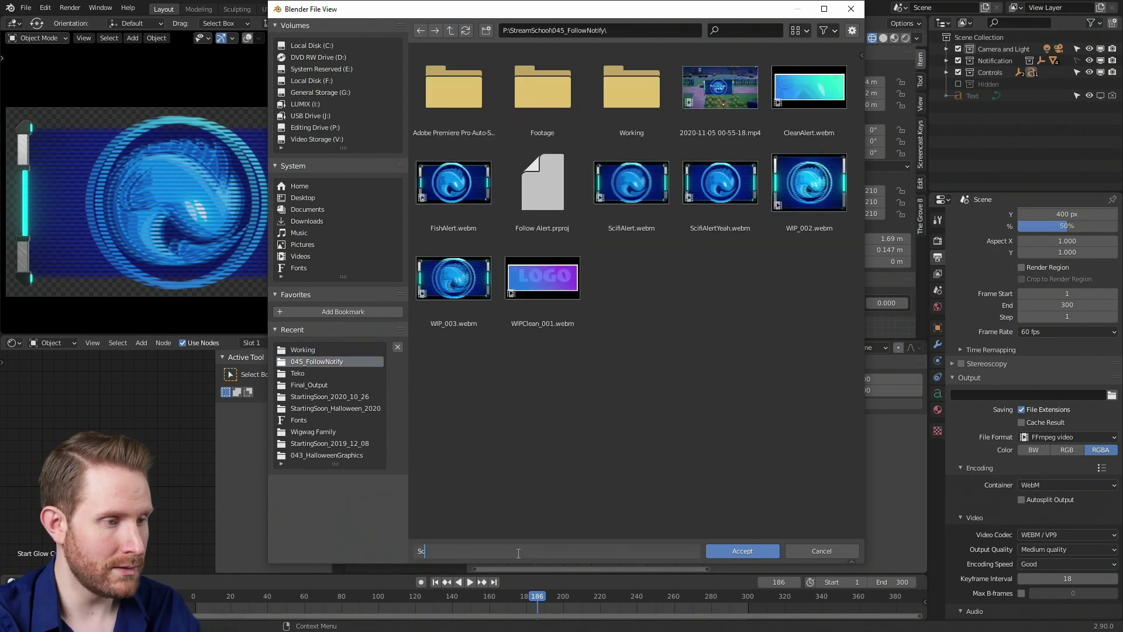
type("iFiAlert")
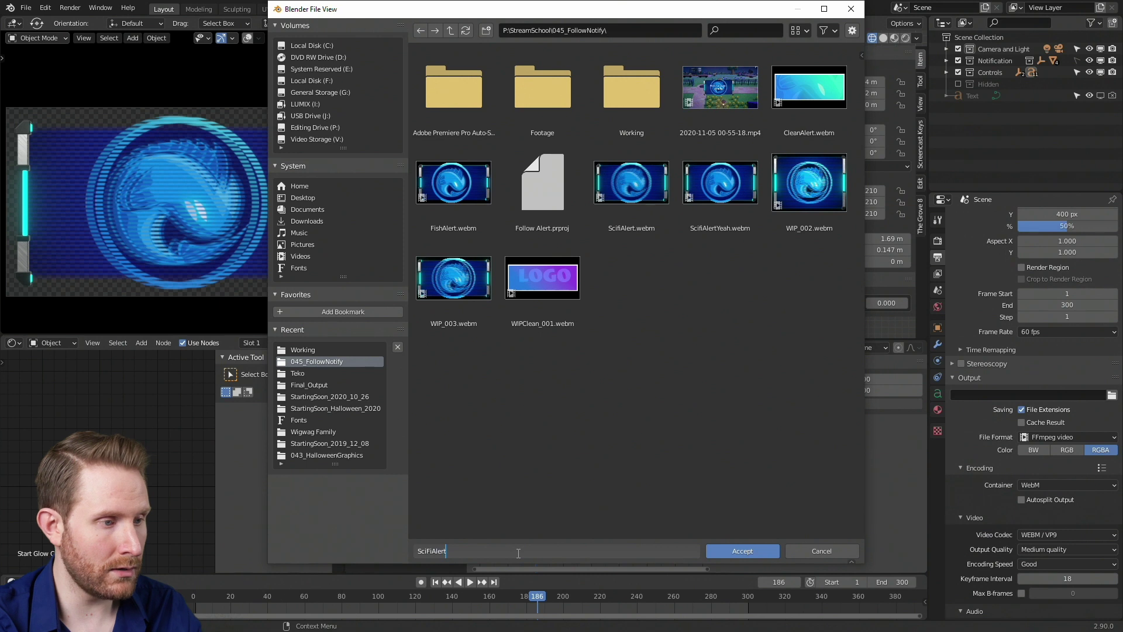
type("HeckYes.webm")
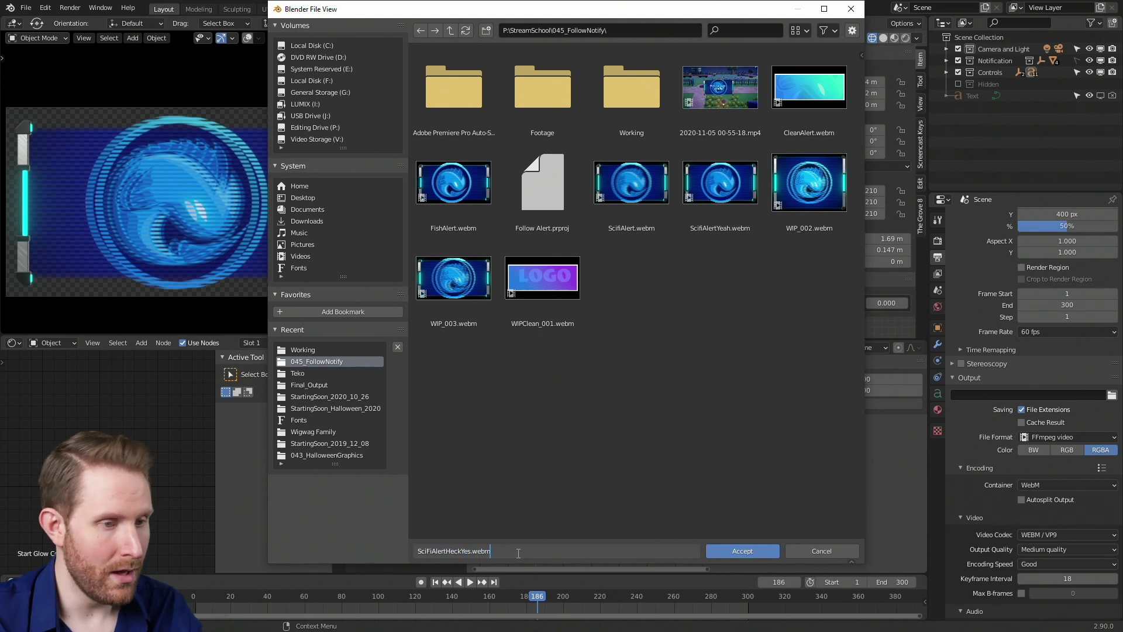
left_click(596, 509)
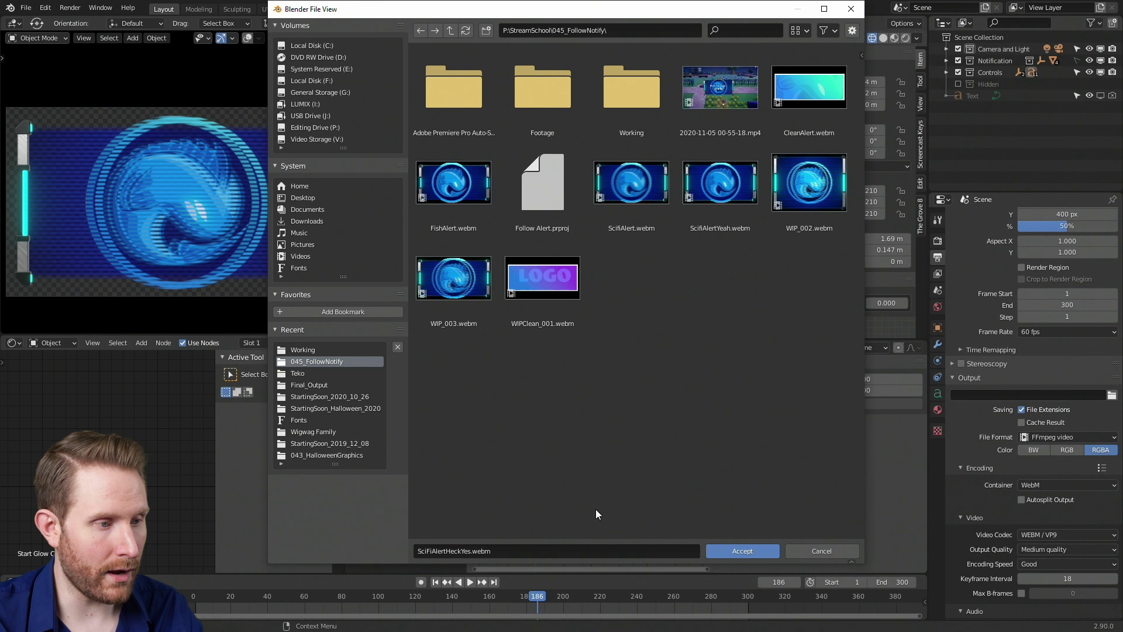
left_click(741, 550)
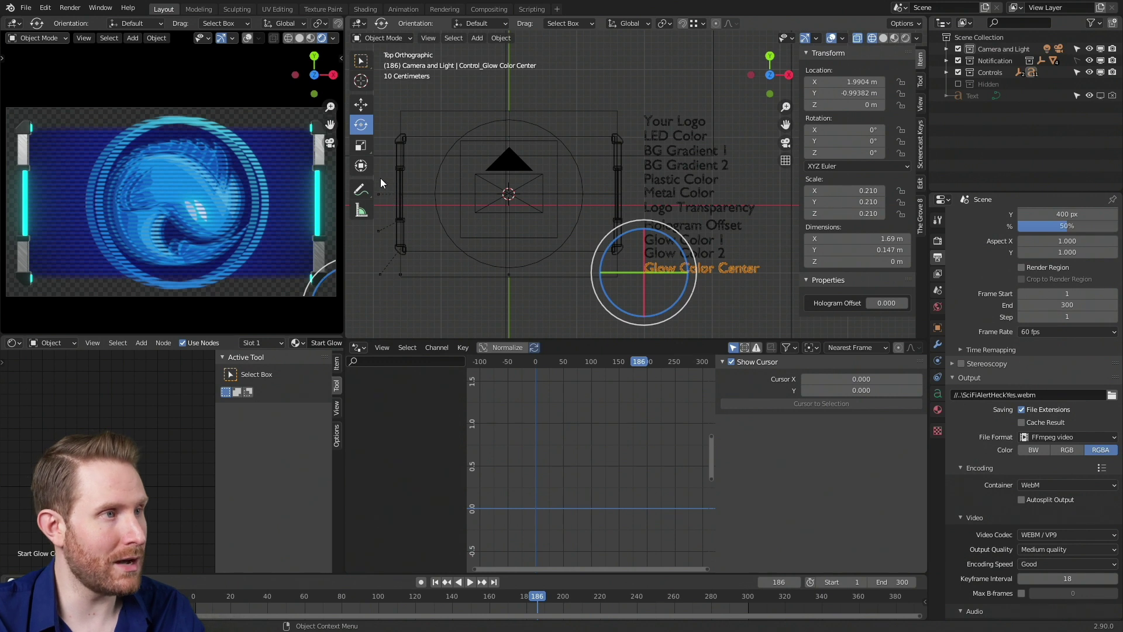
left_click(69, 9)
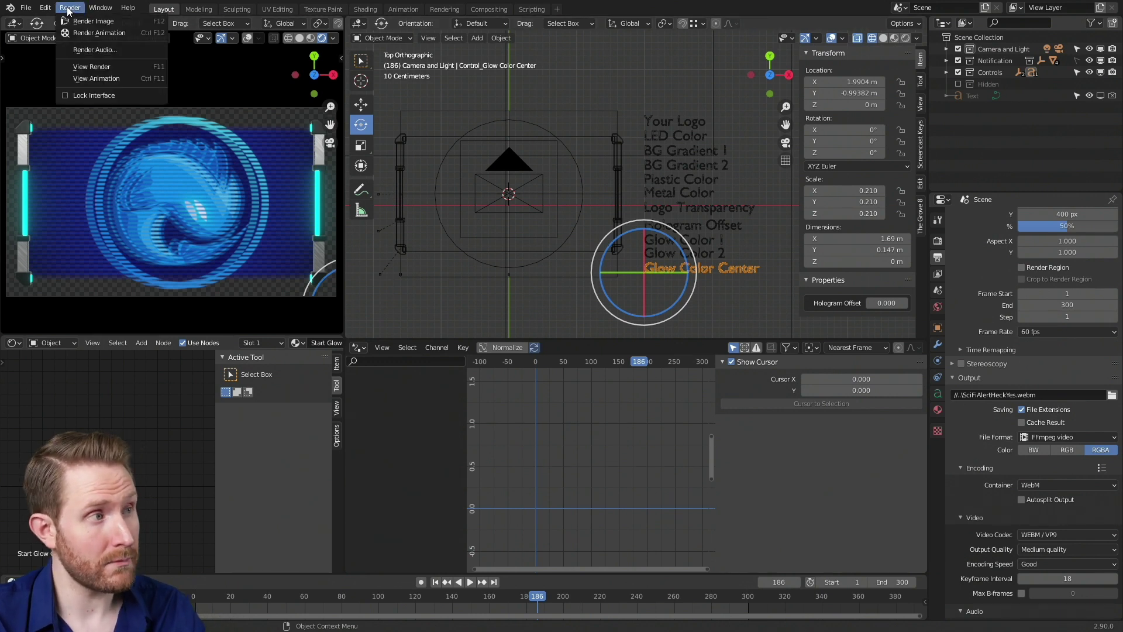
left_click(82, 34)
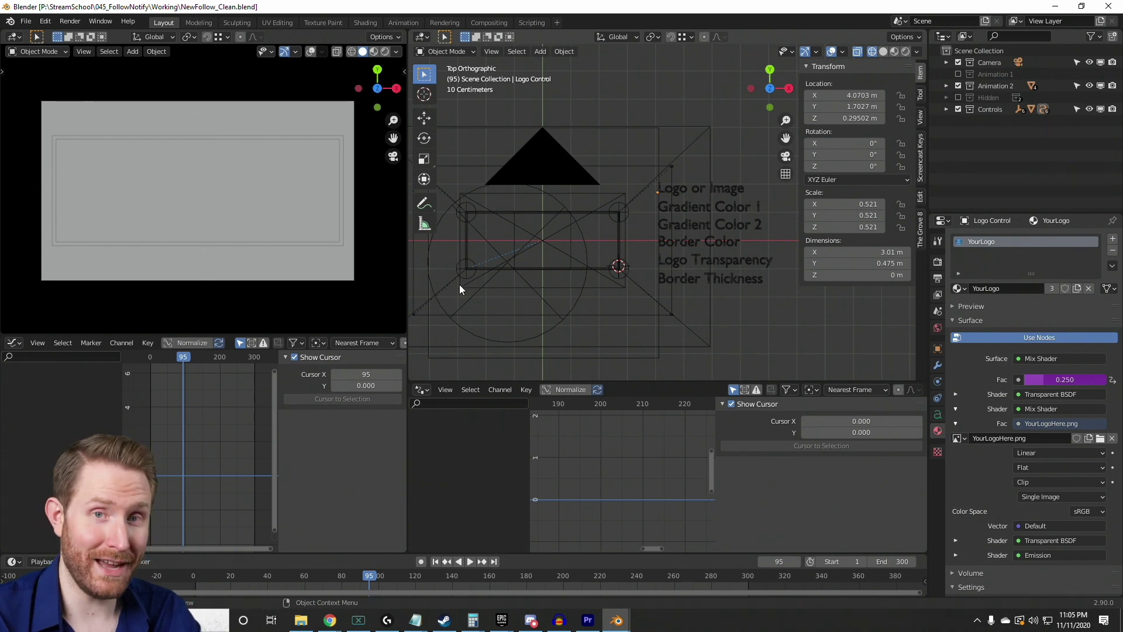
Switch the camera preview of the NewFollow_Clean scene to rendered shading and play the animation through to frame 149.
left_click(386, 50)
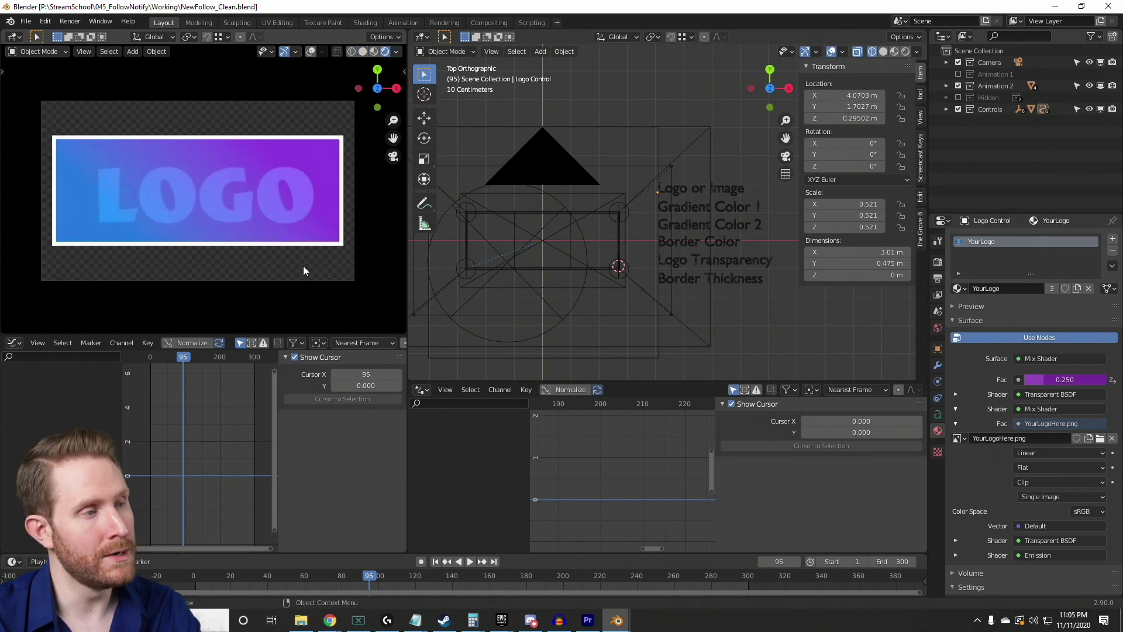
key("space")
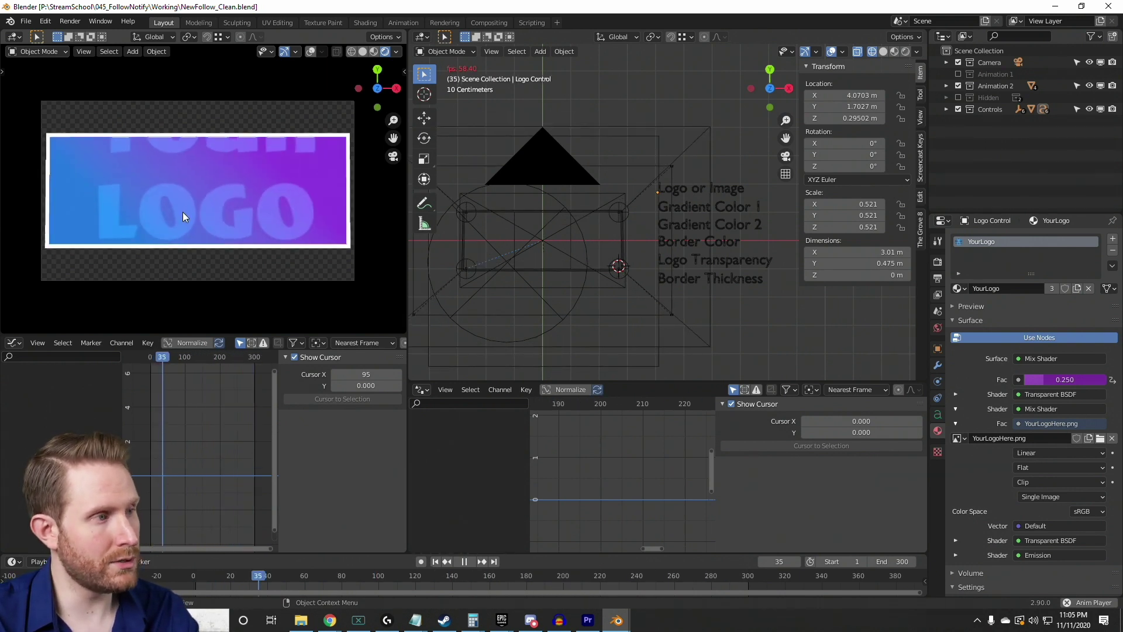
key("space")
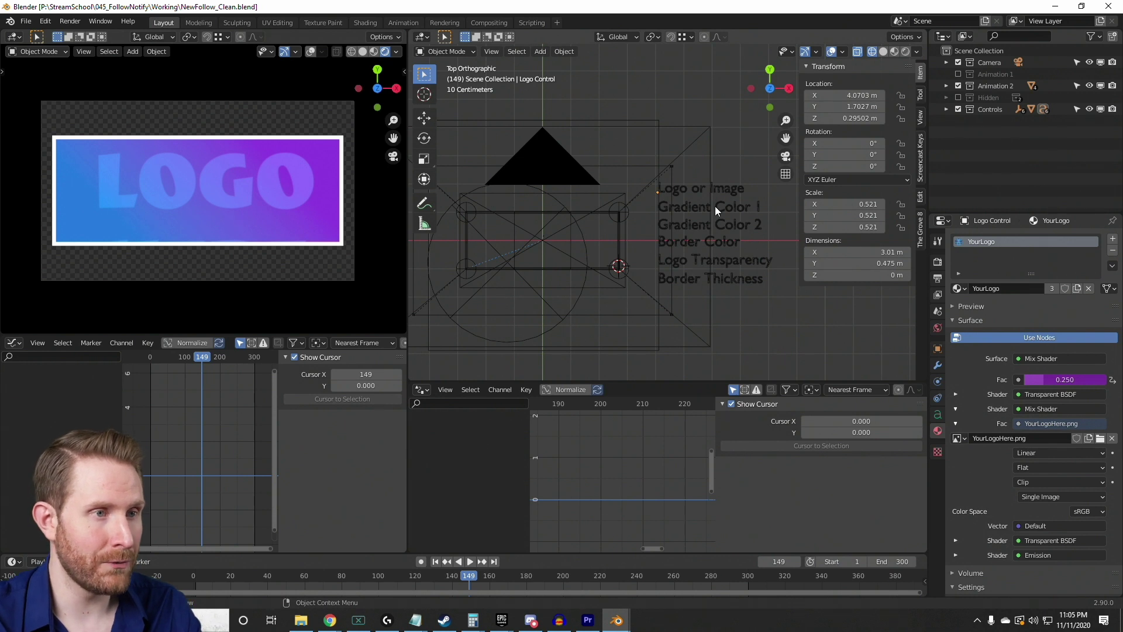
Replace the image used by the Logo or Image control with FishLogo.png.
left_click(719, 185)
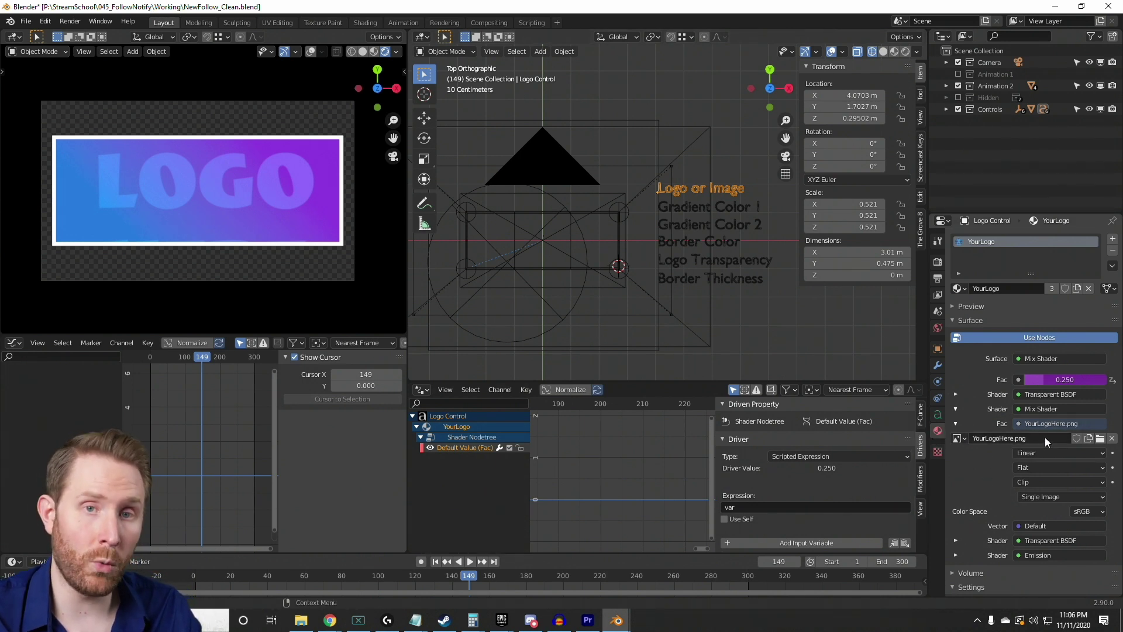
left_click(1113, 438)
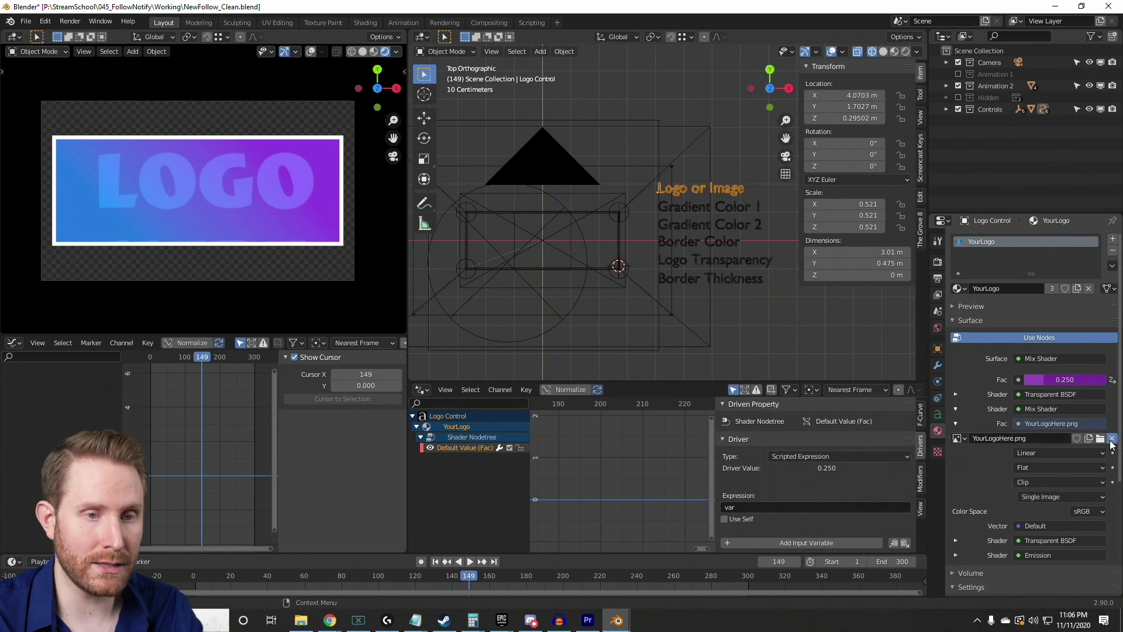
left_click(1084, 439)
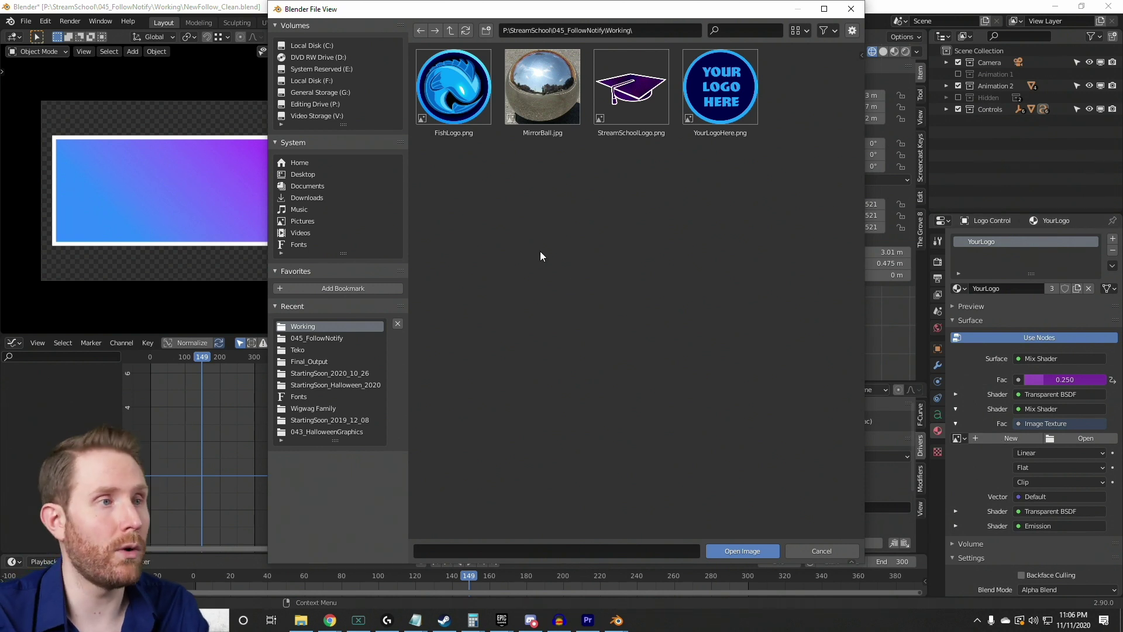
double_click(455, 83)
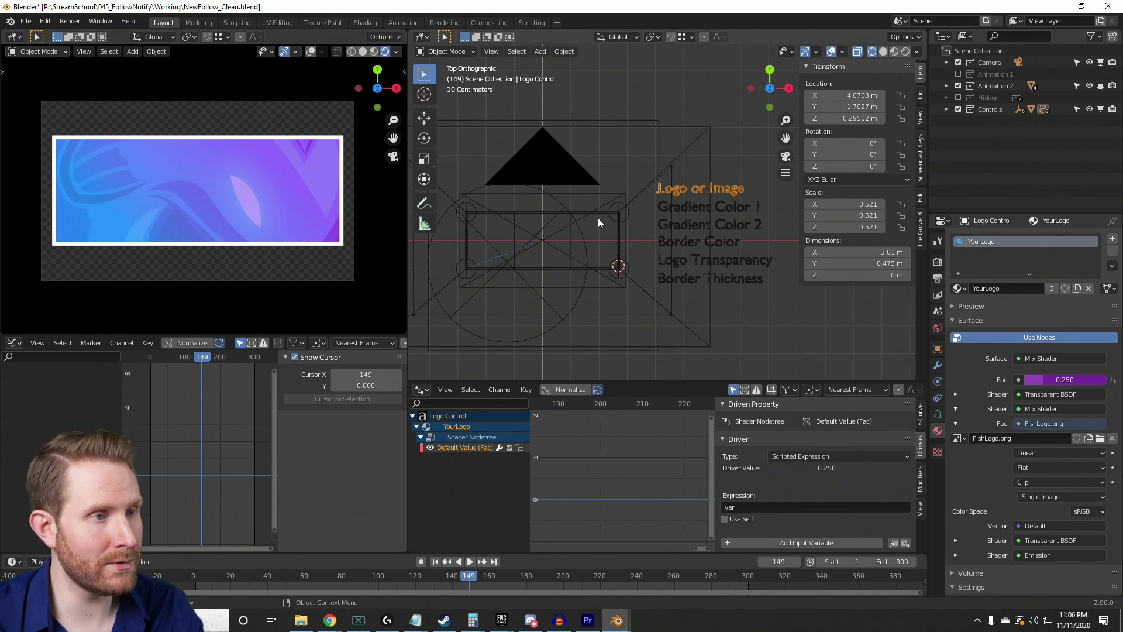
Try moving and scaling the square empty at the centre of the notification, and discard both changes.
left_click(572, 240)
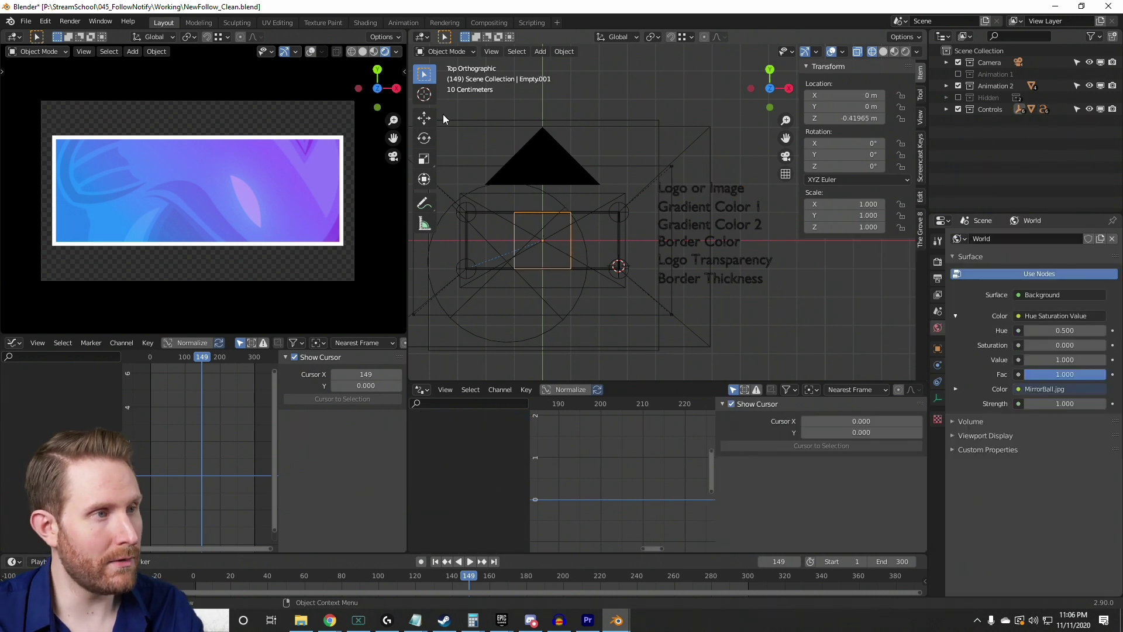
left_click(425, 119)
left_click_drag(547, 247, 603, 252)
key("ctrl+z")
key("shift+space")
key("r")
key("Escape")
left_click(424, 158)
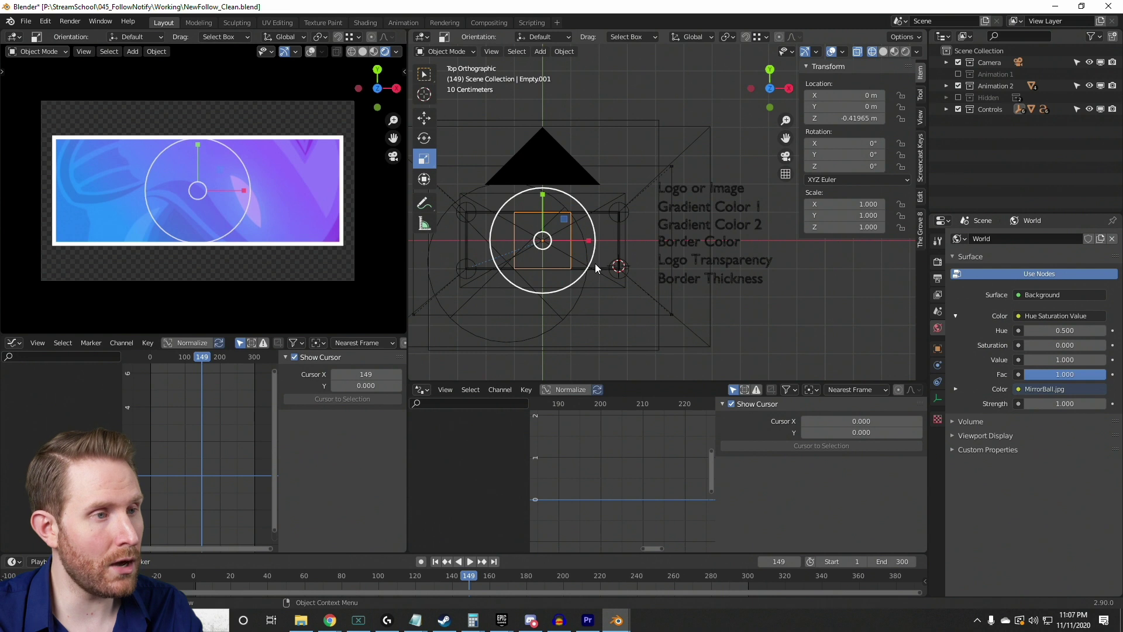
left_click_drag(595, 268, 631, 307)
key("Escape")
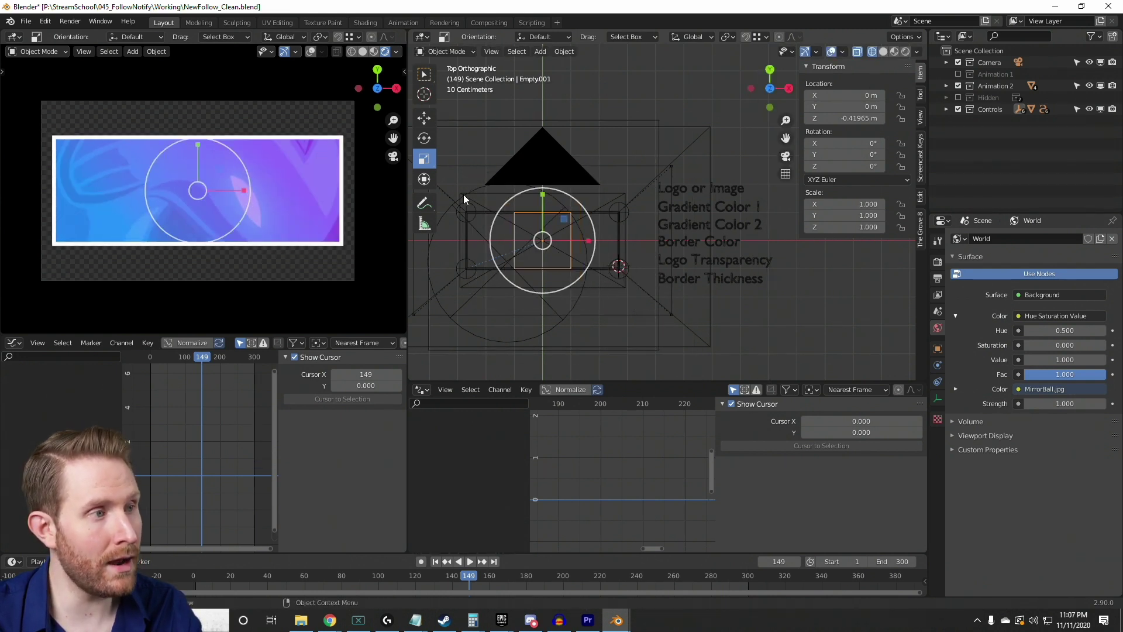
Try rotating the central empty about -24.4° around Z, preview the animation, and undo the rotation.
left_click(424, 138)
mouse_move(585, 213)
left_mouse_down()
mouse_move(611, 231)
mouse_move(599, 223)
left_mouse_up()
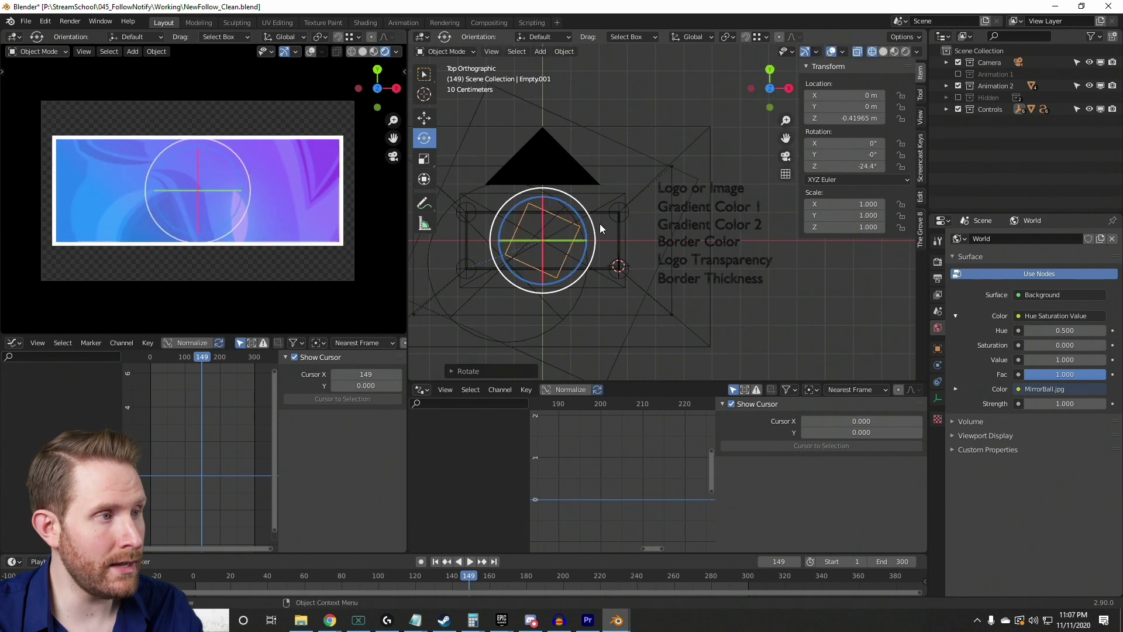
key("space")
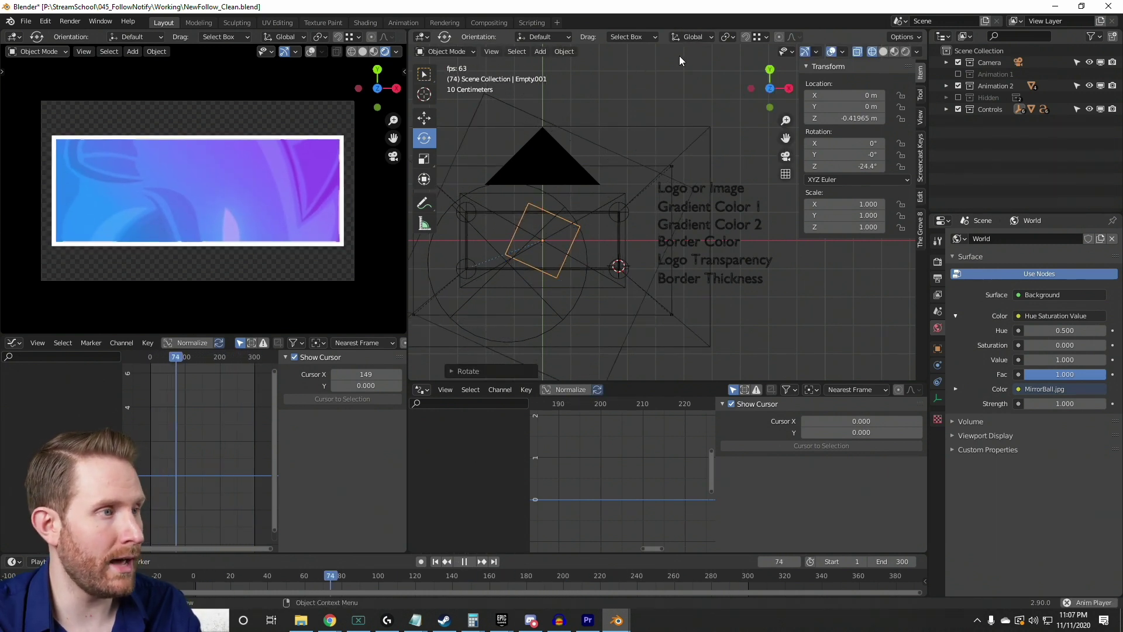
key("Escape")
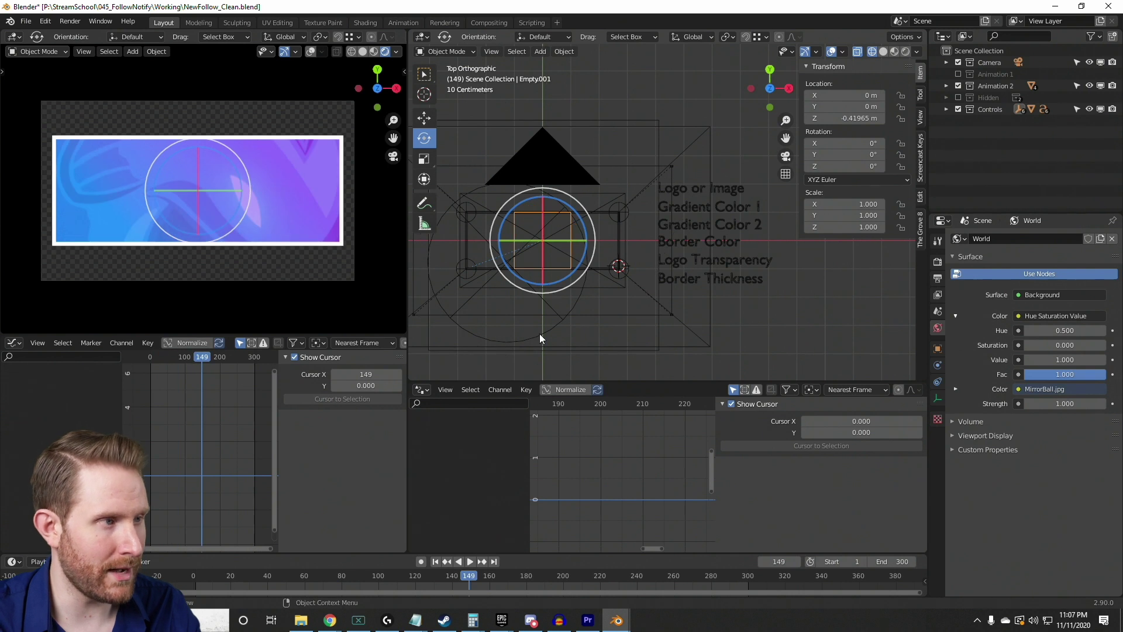
At frame 164, try a light green for Gradient Color 1.
left_click(497, 576)
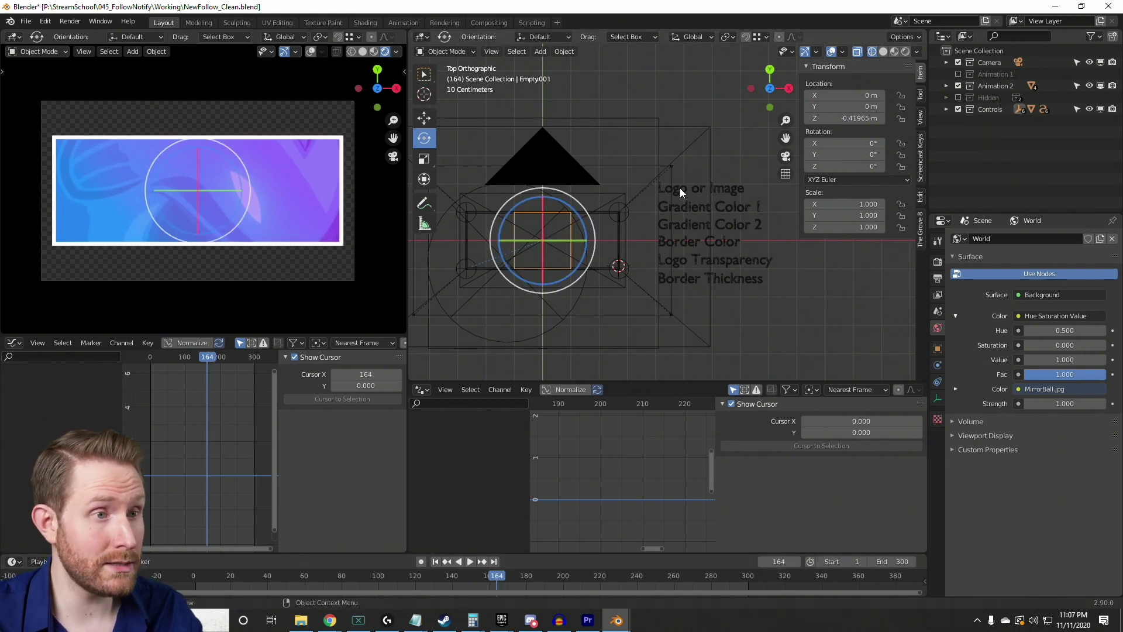
left_click(735, 209)
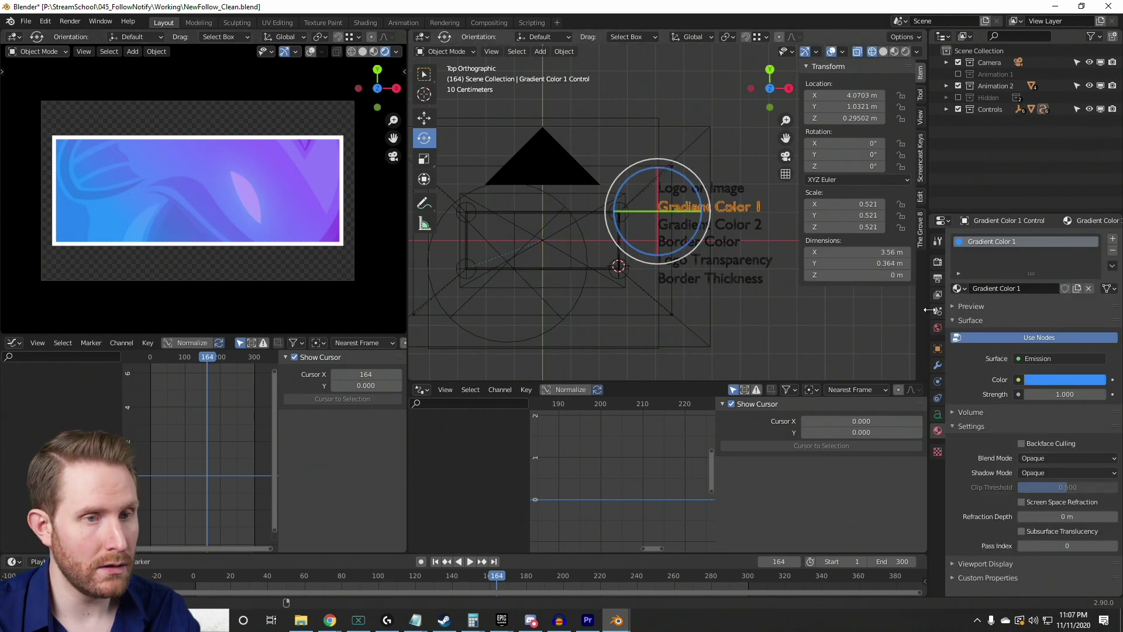
left_click(1052, 380)
left_click_drag(1052, 264, 1027, 233)
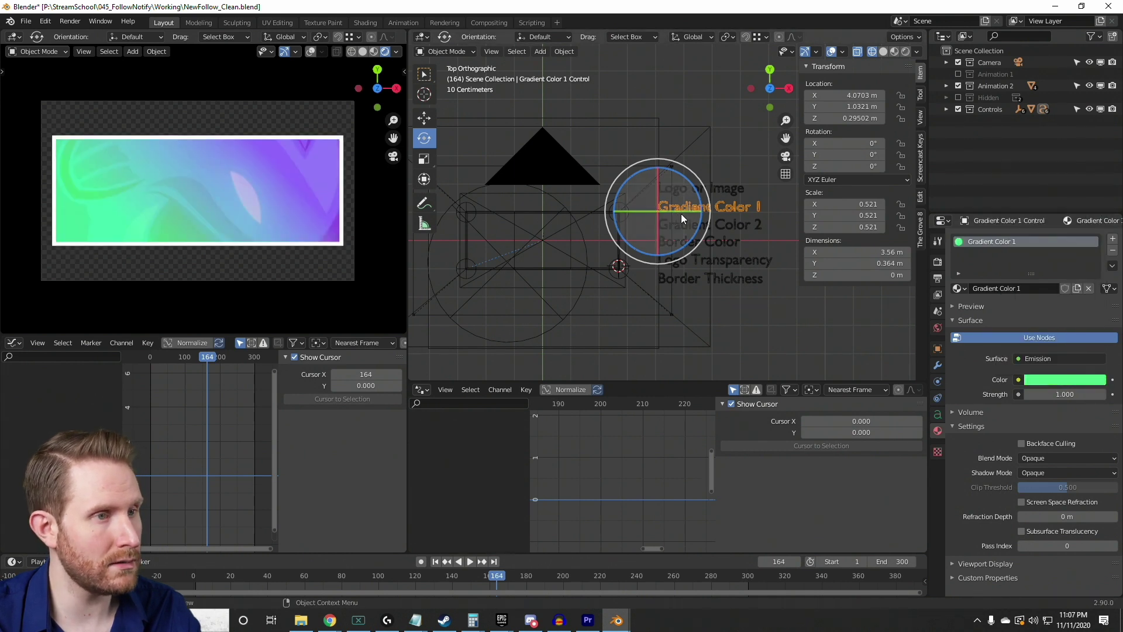
Change Gradient Color 2 to a turquoise green.
left_click(750, 226)
left_click(1061, 378)
mouse_move(1043, 249)
left_mouse_down()
mouse_move(1071, 270)
mouse_move(1021, 240)
mouse_move(1015, 277)
mouse_move(1072, 262)
mouse_move(1033, 223)
left_mouse_up()
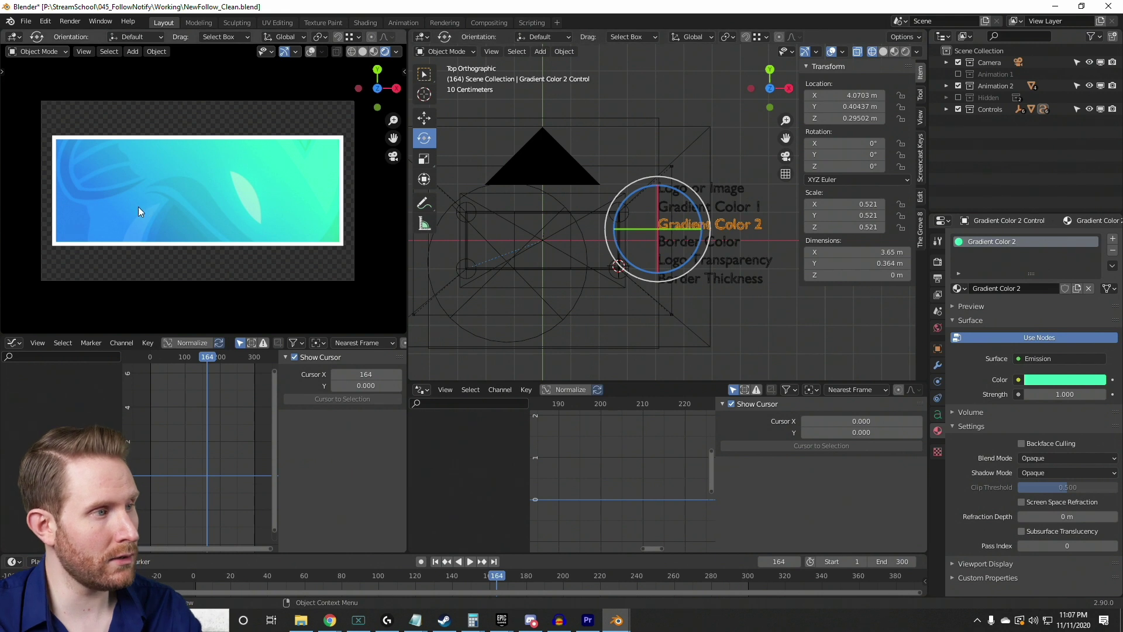
Try moving, rotating and scaling the circular gradient control, enlarging it to a scale of about 6.564, and undo the changes.
left_click(543, 299)
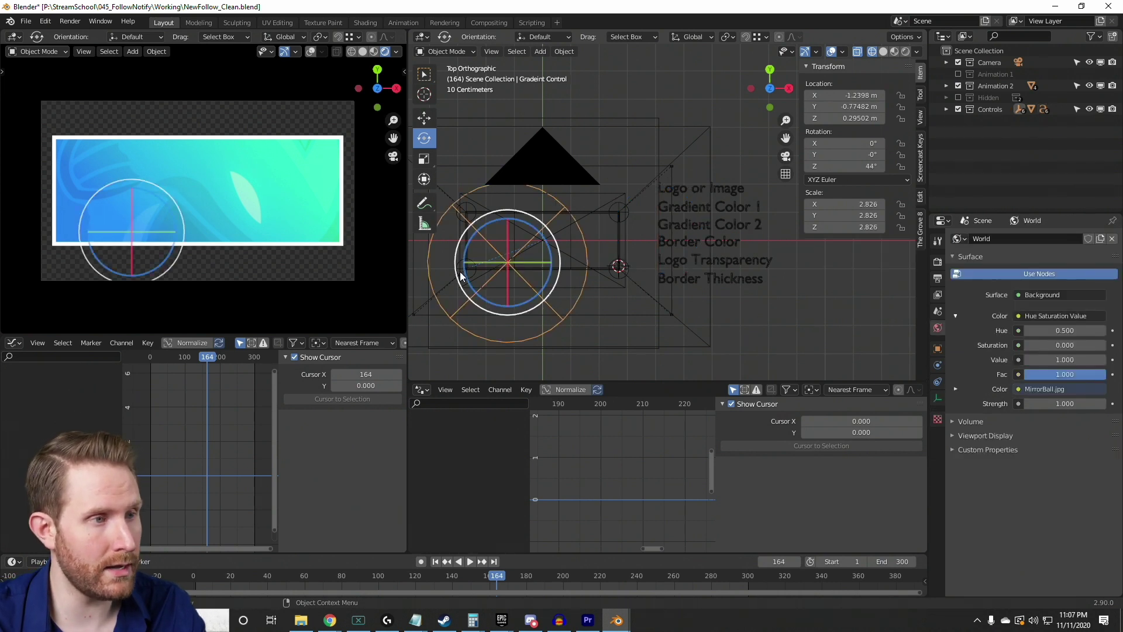
left_click(553, 238)
left_click(581, 307)
key("shift+space")
key("g")
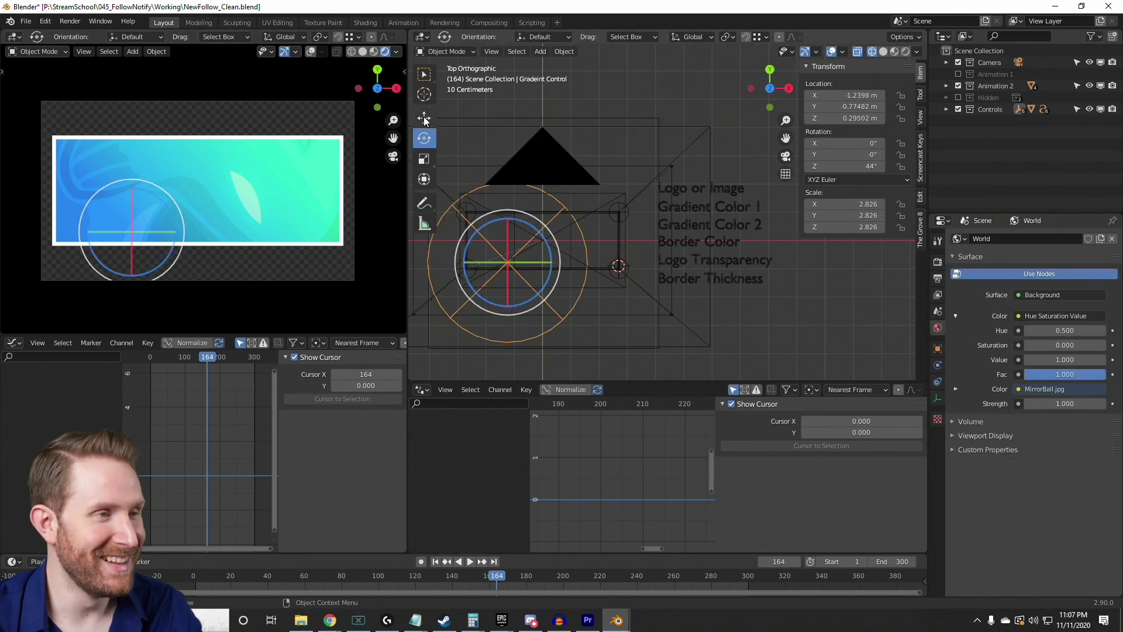
left_click_drag(509, 269, 609, 319)
left_click(424, 138)
right_click(550, 284)
left_click(424, 158)
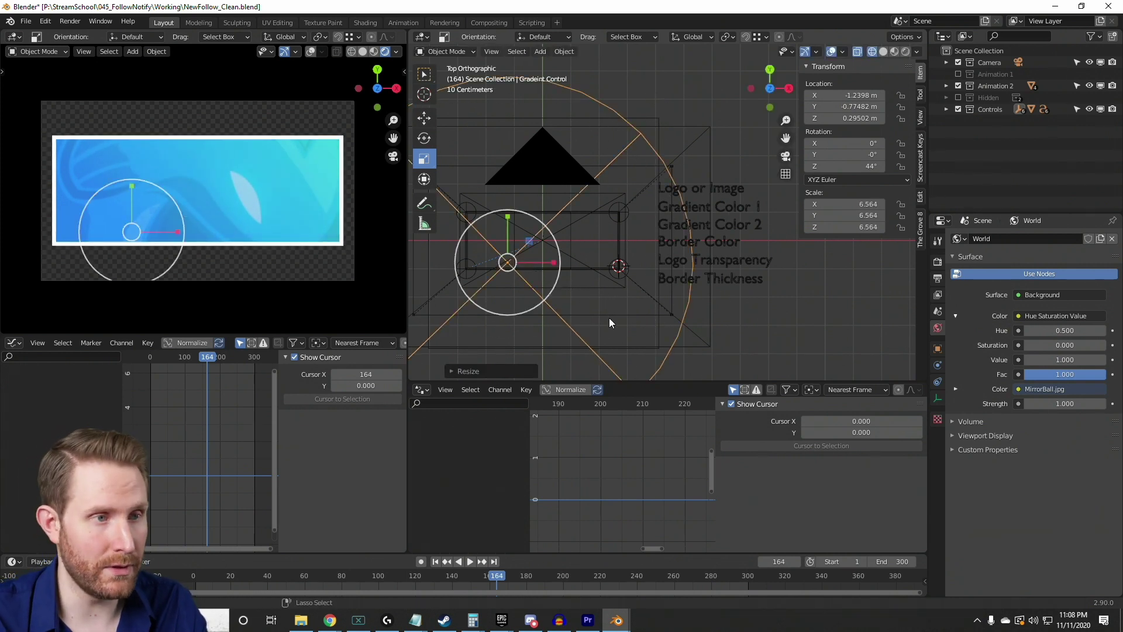
key("ctrl+z")
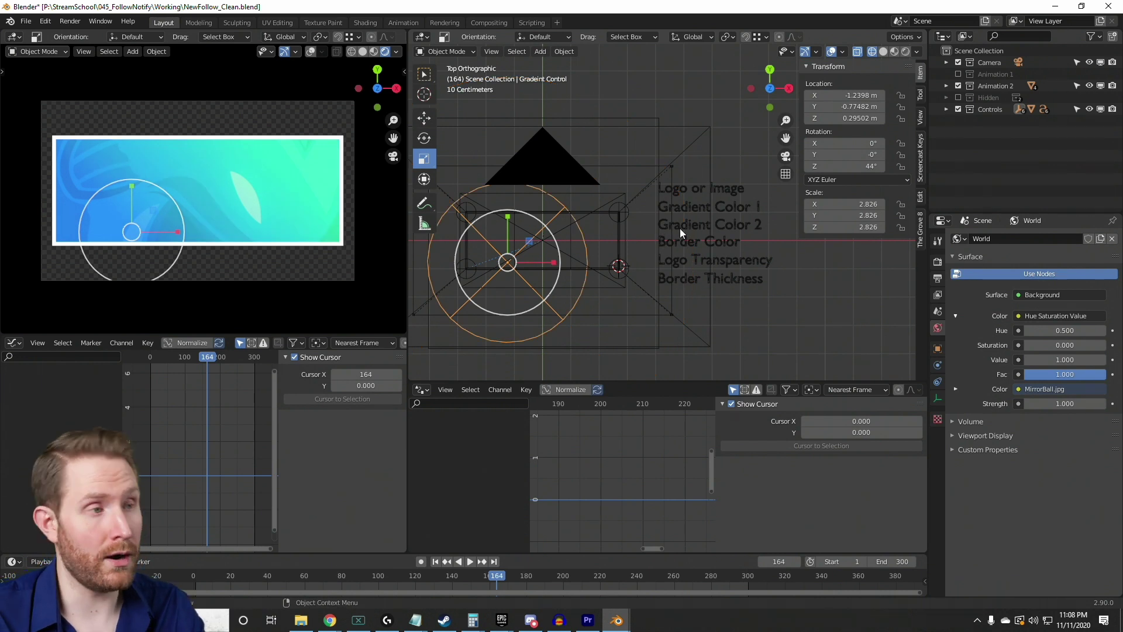
Try black for the Border Color material and undo the change.
left_click(730, 243)
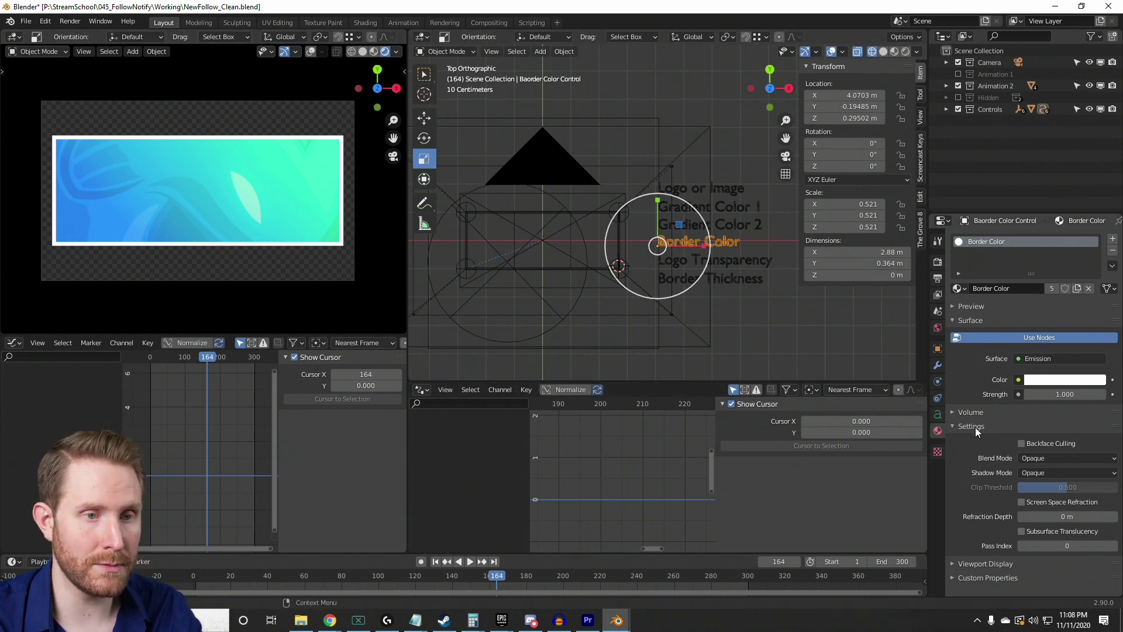
left_click(1062, 380)
left_click_drag(1058, 273, 1083, 257)
left_click_drag(1097, 214, 1097, 296)
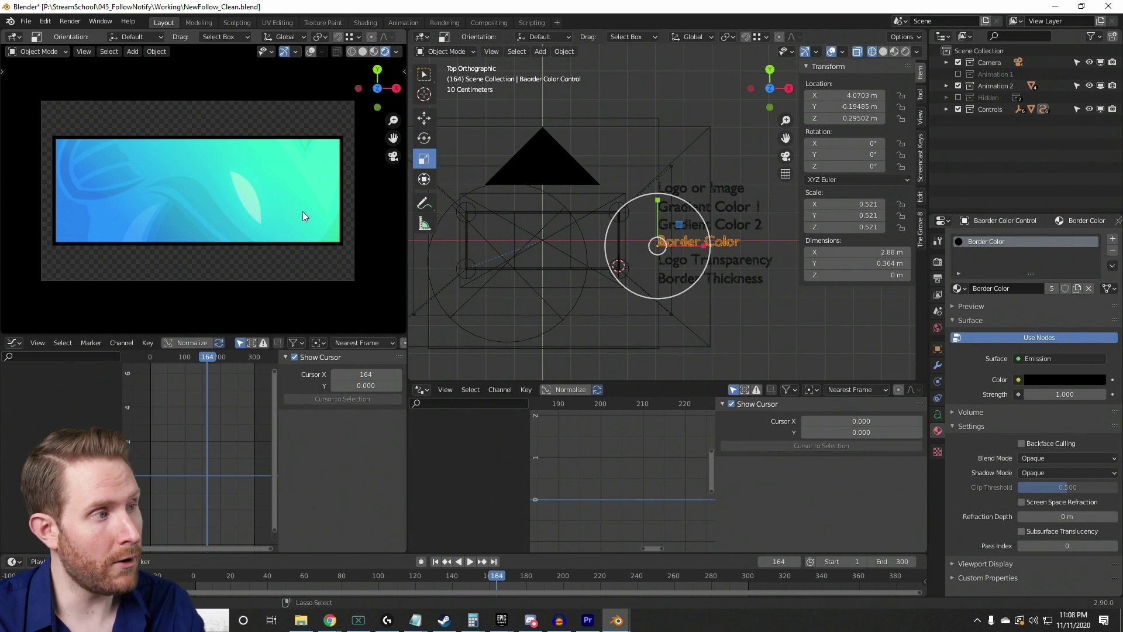
key("ctrl+z")
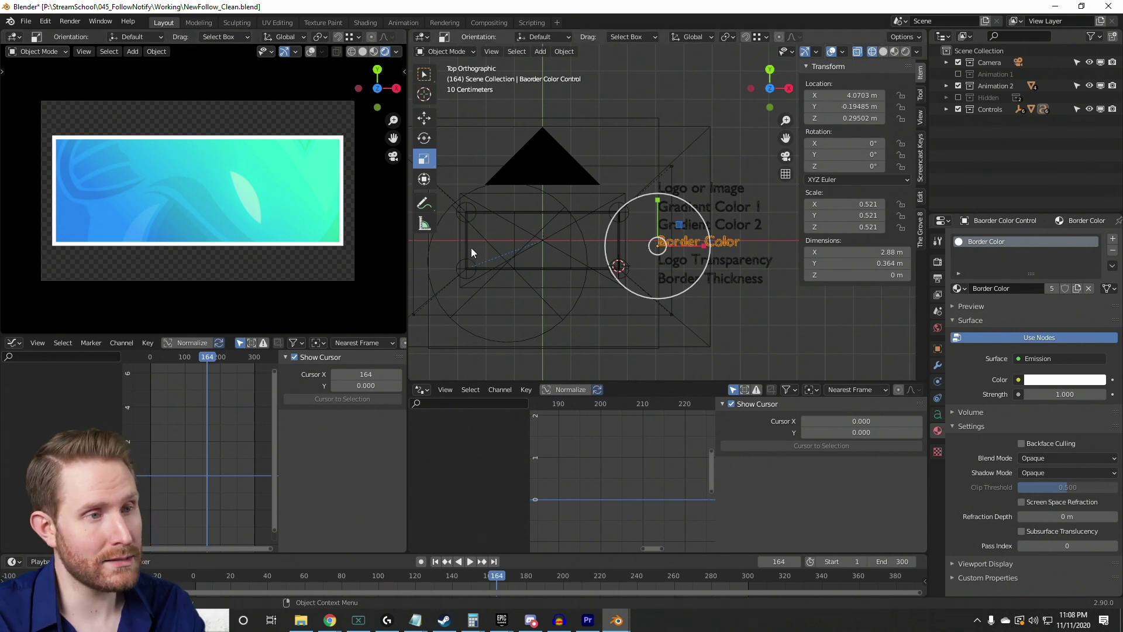
Set the Logo Transparency property to 0.000.
left_click(749, 265)
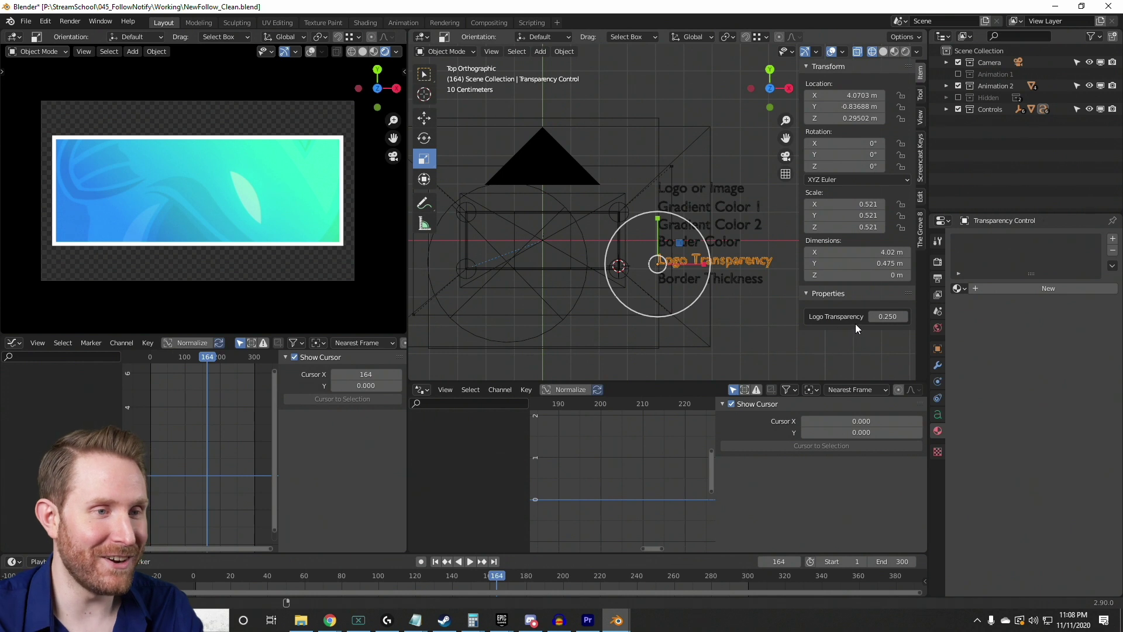
left_click_drag(891, 319, 876, 318)
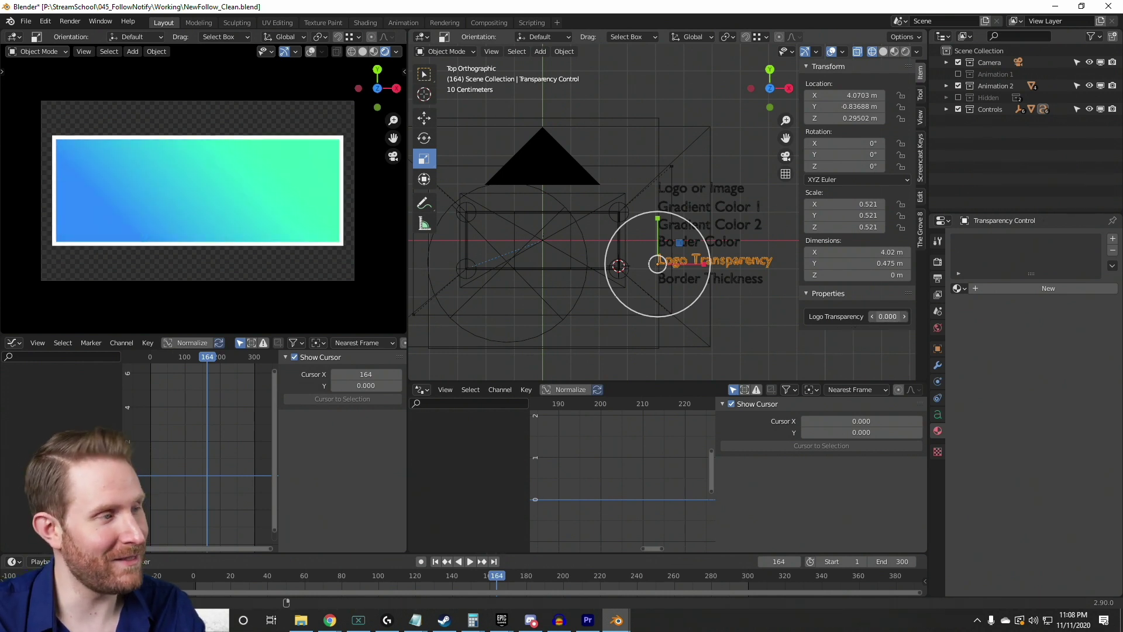
Try a higher Logo Transparency value to make the logo more opaque, and undo the Logo Transparency changes.
mouse_move(876, 318)
left_mouse_down()
mouse_move(934, 319)
mouse_move(888, 316)
left_mouse_up()
left_click(715, 299)
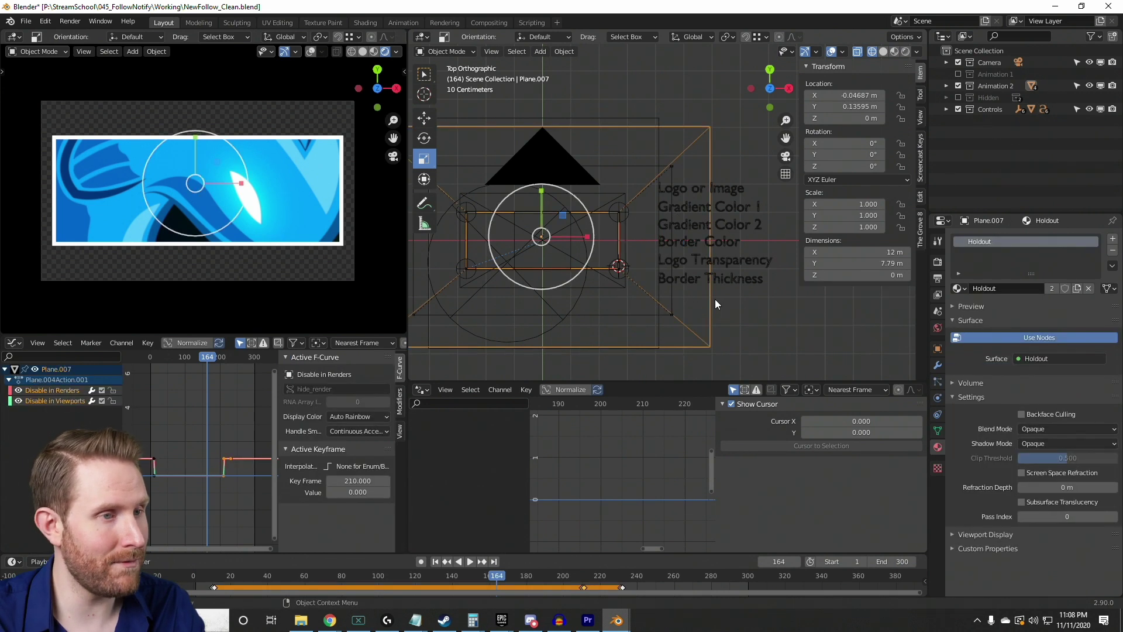
key("ctrl+z")
key("ctrl+z")
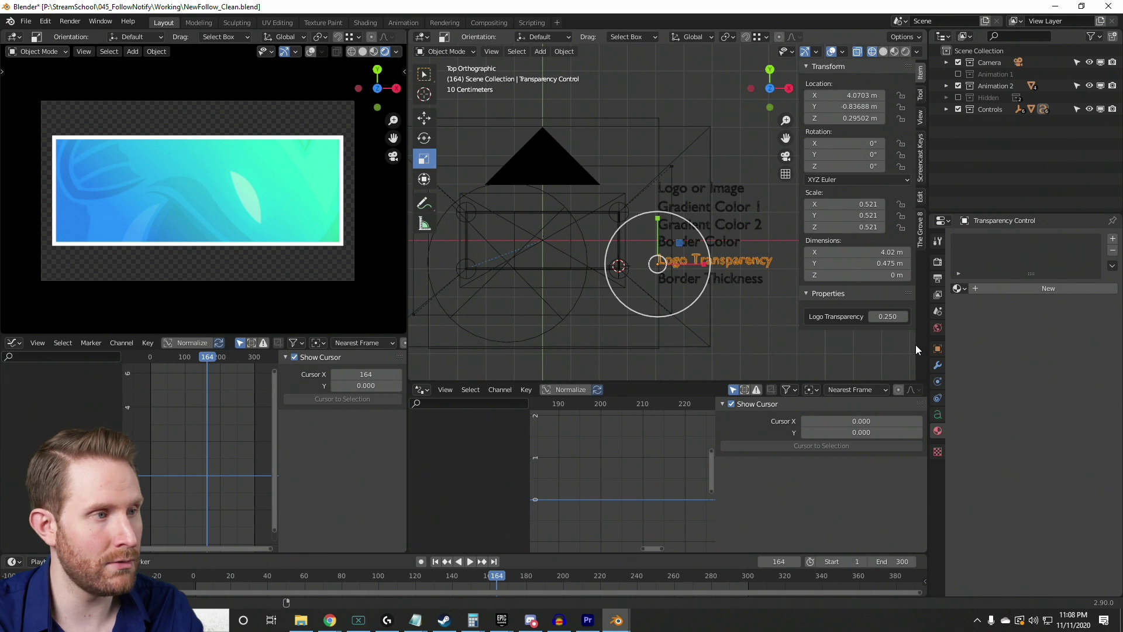
Try a Border Thickness of 0.170, preview it in playback, and undo the change.
left_click(744, 283)
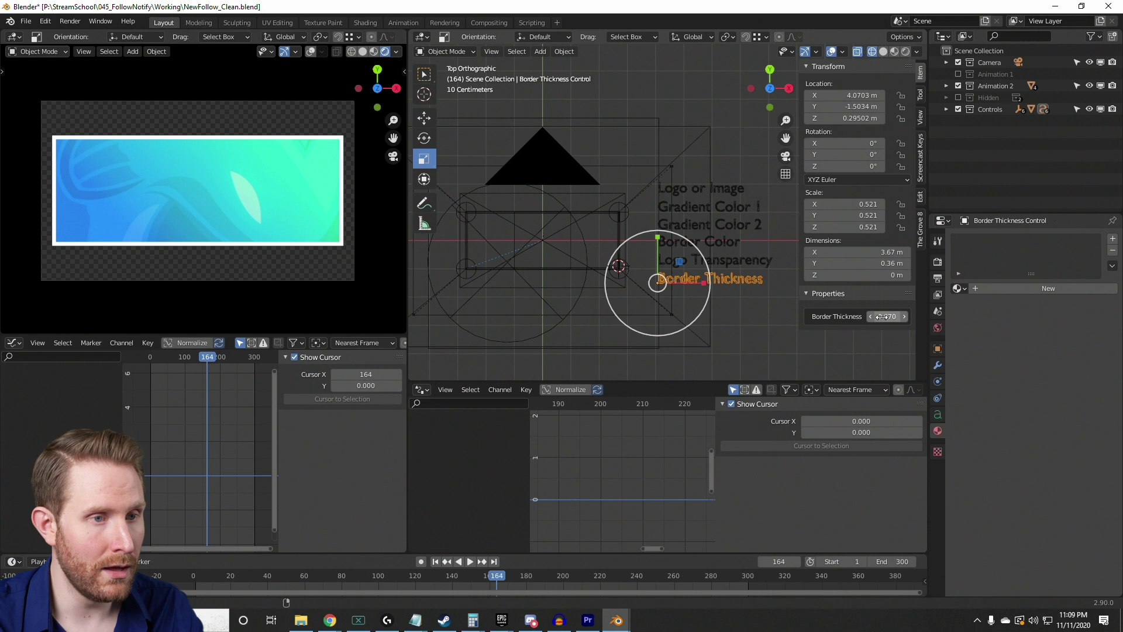
mouse_move(885, 316)
left_mouse_down()
mouse_move(912, 316)
mouse_move(881, 315)
mouse_move(896, 316)
left_mouse_up()
key("space")
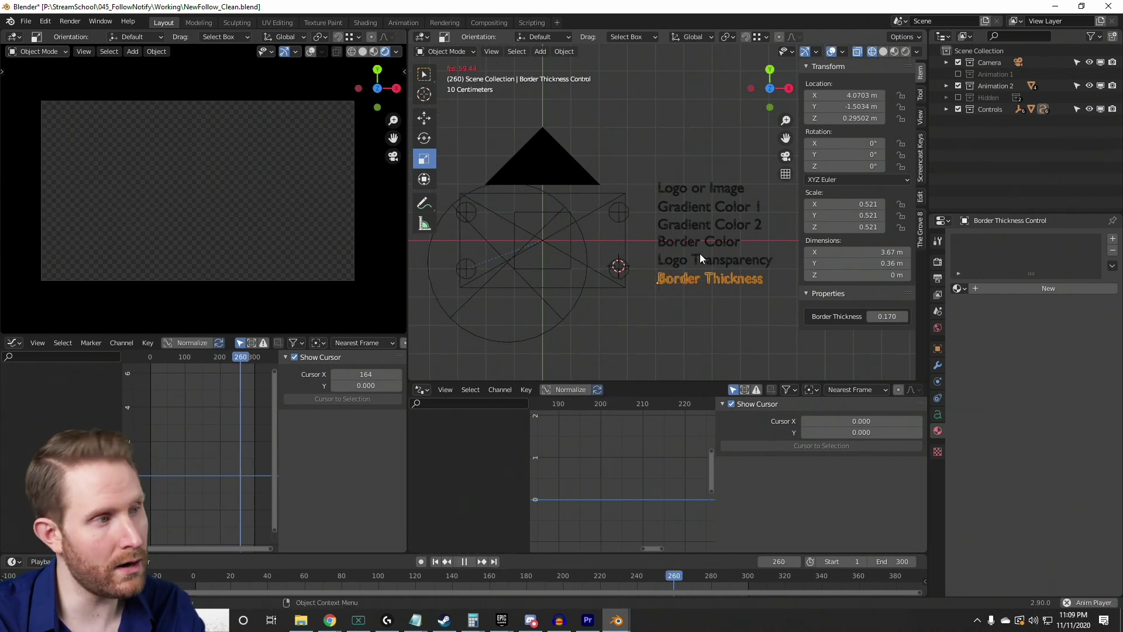
key("space")
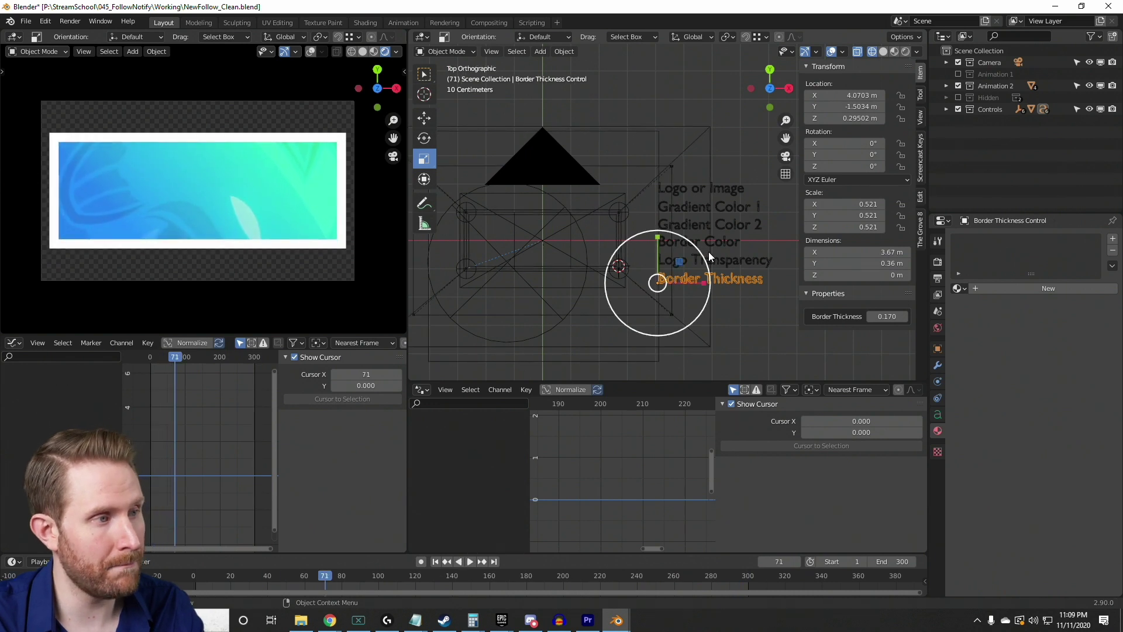
key("ctrl+z")
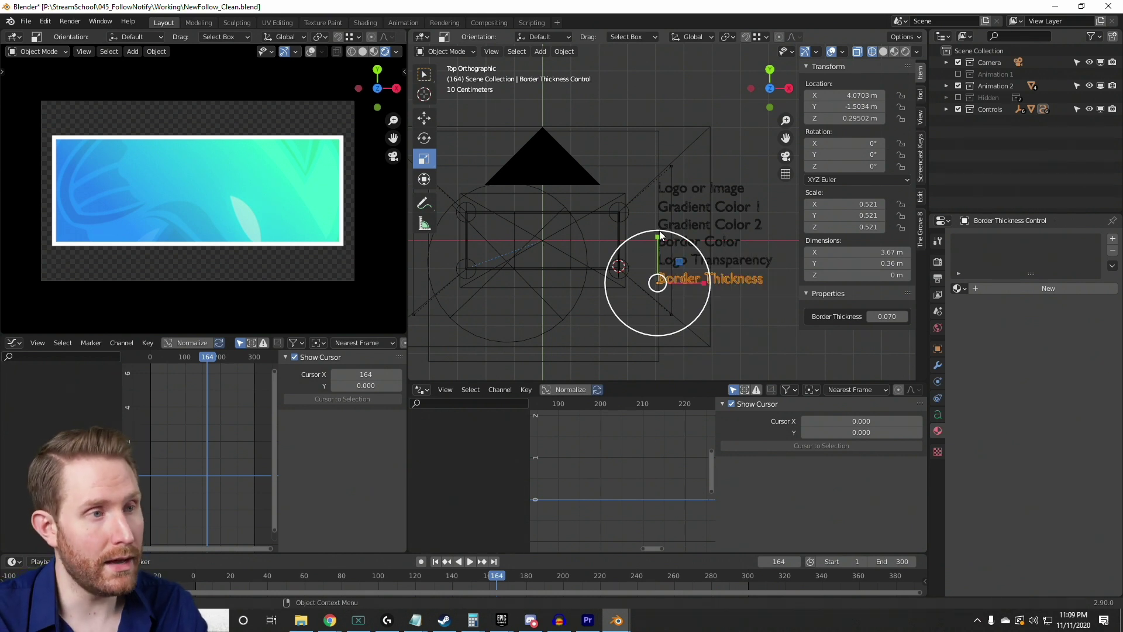
Try moving the upper-right corner control up and inward, and the lower-right one to about X 2.47 m, Y -1.06 m.
left_click(609, 210)
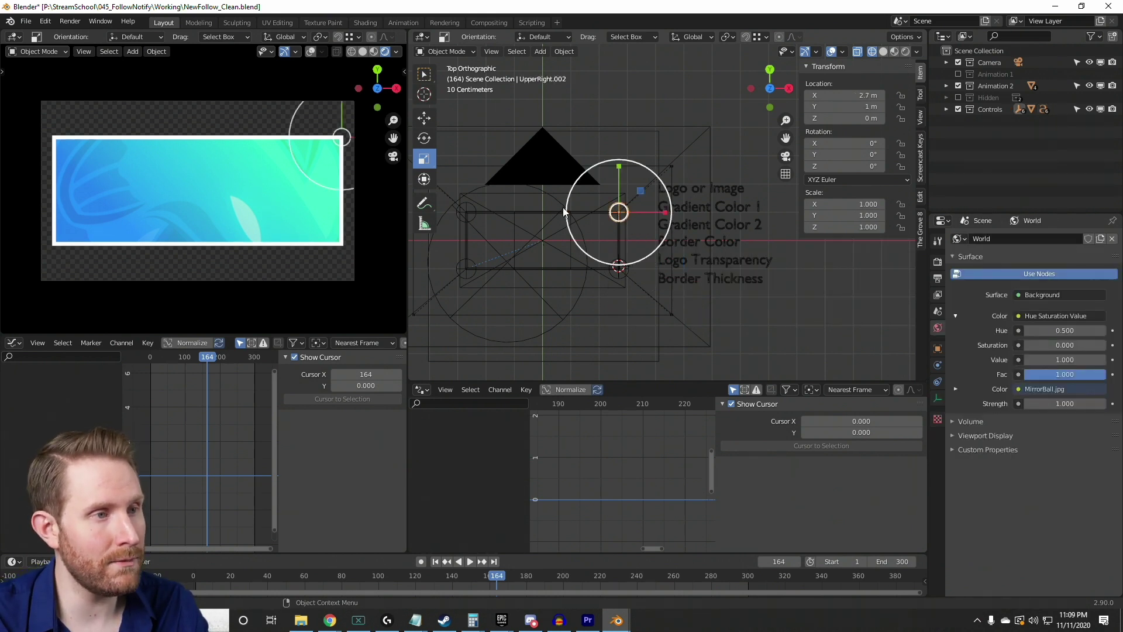
left_click(472, 205)
left_click(623, 206)
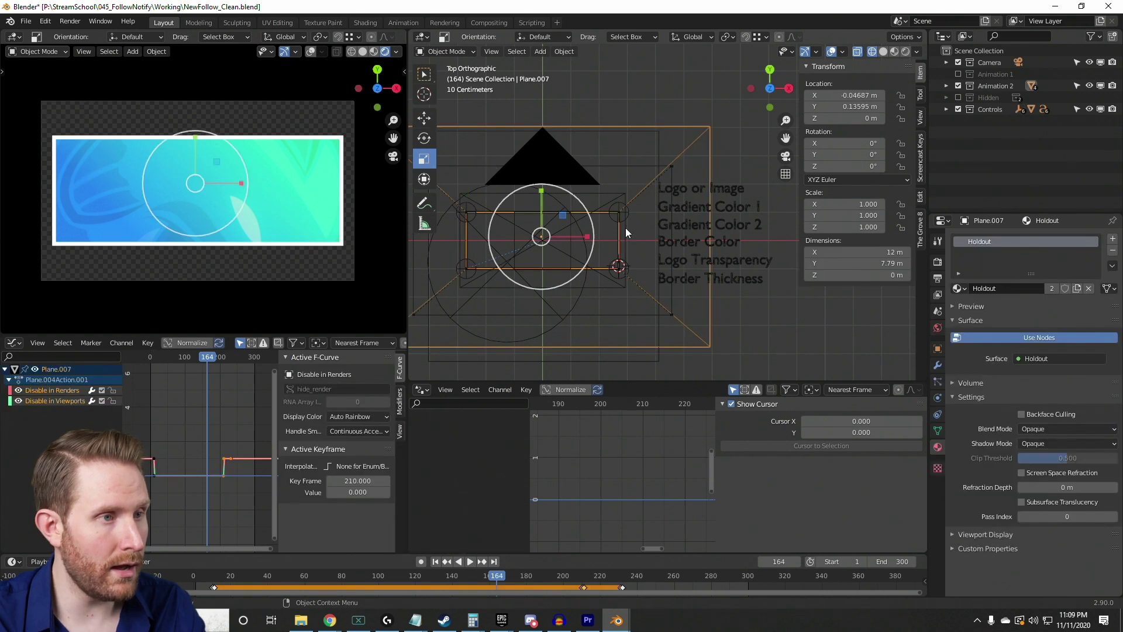
left_click(624, 211)
left_click(424, 118)
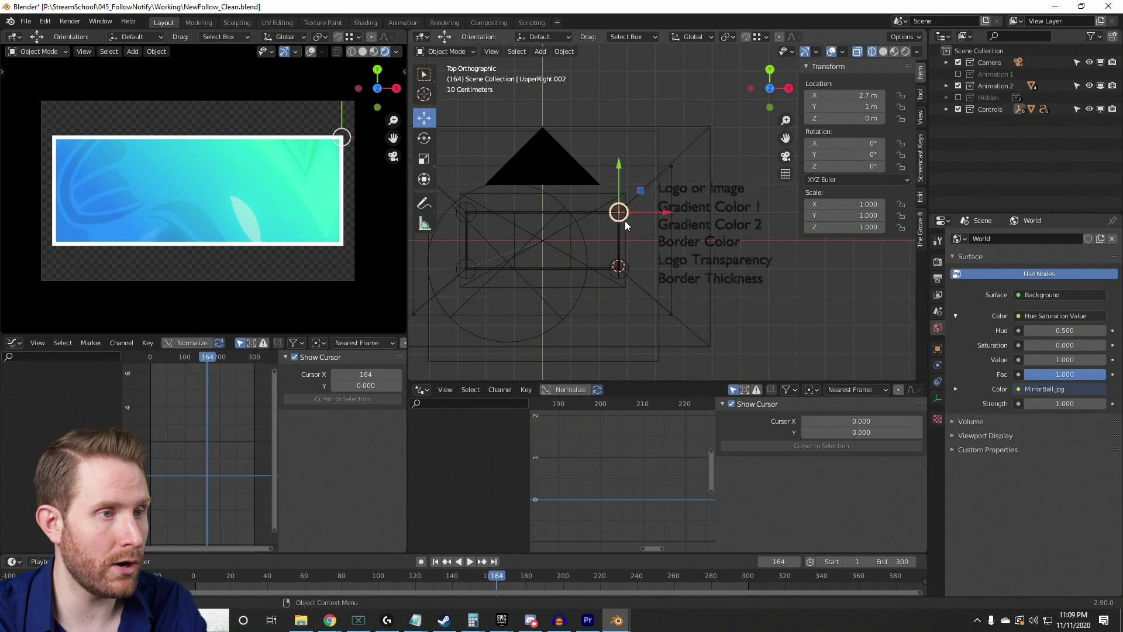
left_click_drag(624, 216, 618, 211)
left_click(619, 269)
left_click_drag(620, 270, 614, 271)
Try offsetting the left corner controls, placing the lower-left one at about X -2.51 m, Y -0.81 m, and preview the skewed frame in playback.
left_click(471, 273)
left_click_drag(470, 273, 473, 268)
left_click(467, 218)
left_click_drag(467, 217, 468, 224)
left_click(468, 272)
left_click_drag(473, 271, 476, 272)
key("space")
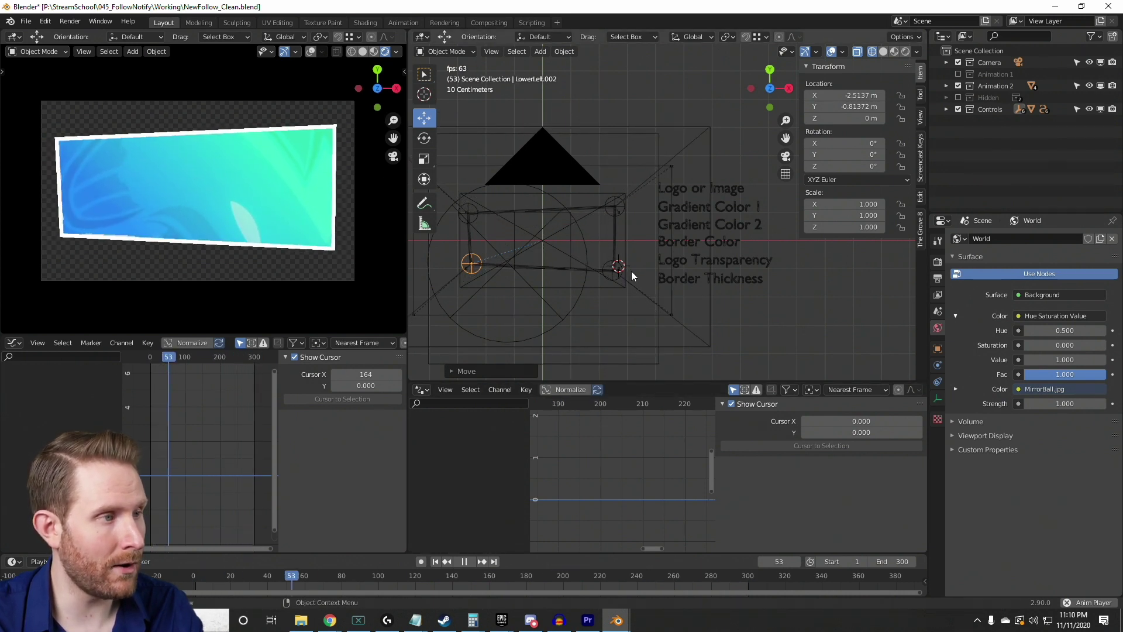
key("space")
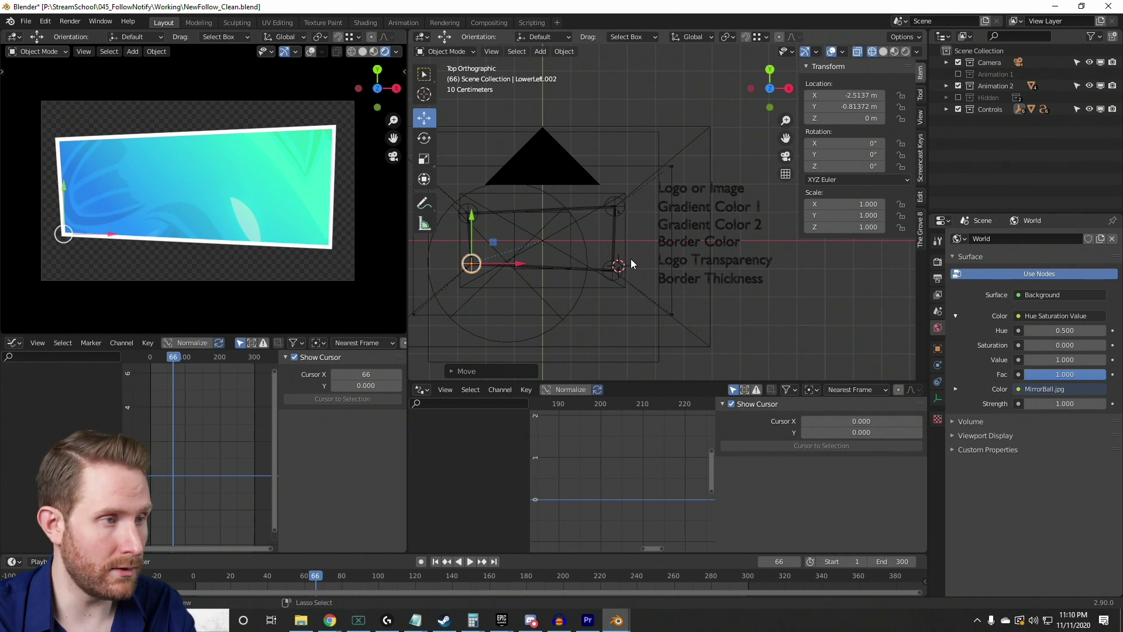
Undo the moves of all four border corner controls.
key("ctrl+z")
key("ctrl+z")
key("ctrl+z")
key("ctrl+z")
key("ctrl+z")
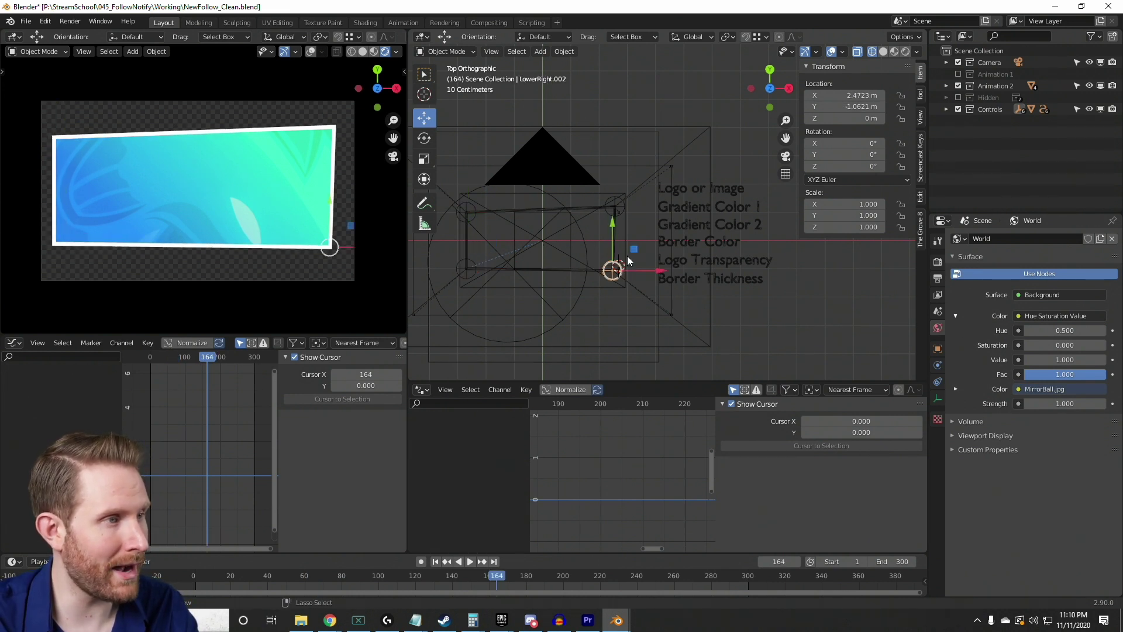
key("ctrl+z")
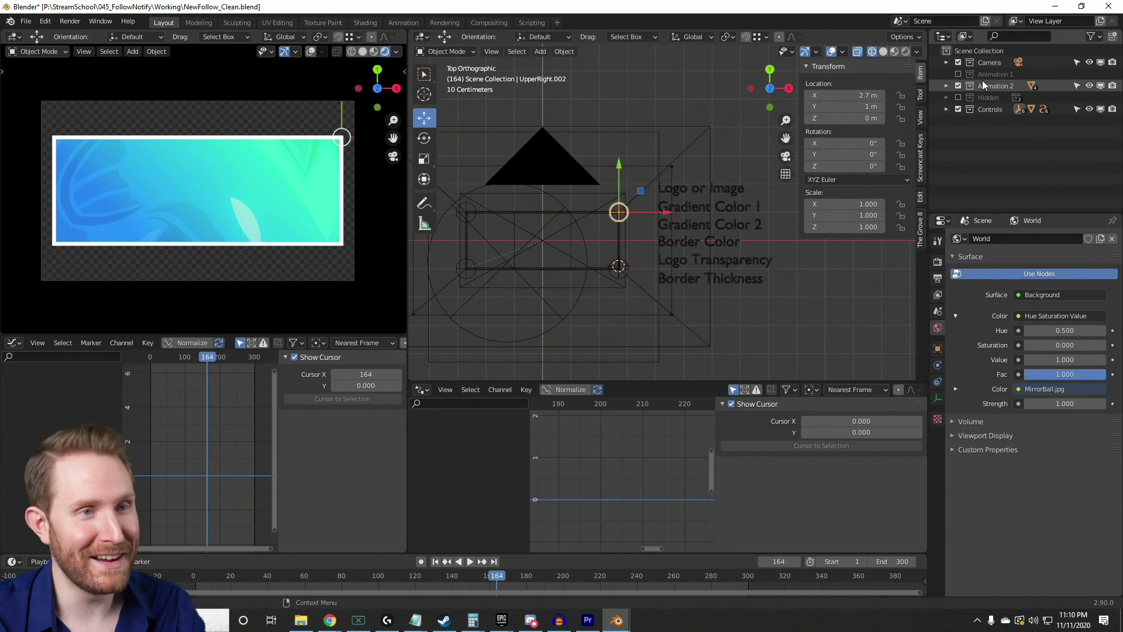
Preview the Animation 1 collection in place of Animation 2 in playback, and re-enable Animation 2 instead.
left_click(957, 86)
left_click(958, 74)
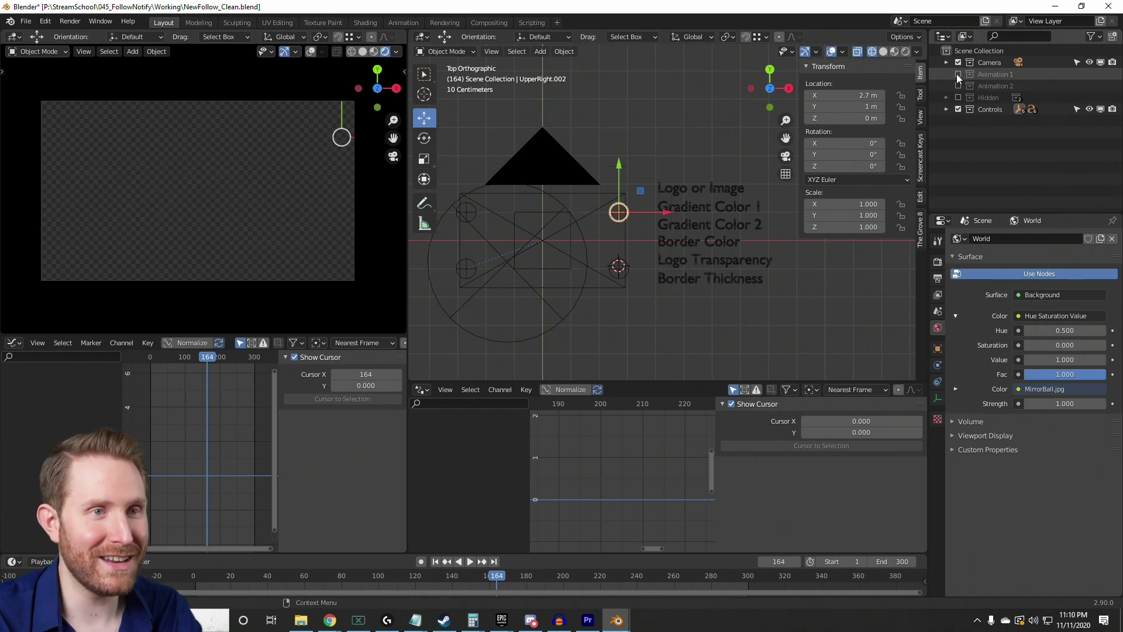
key("space")
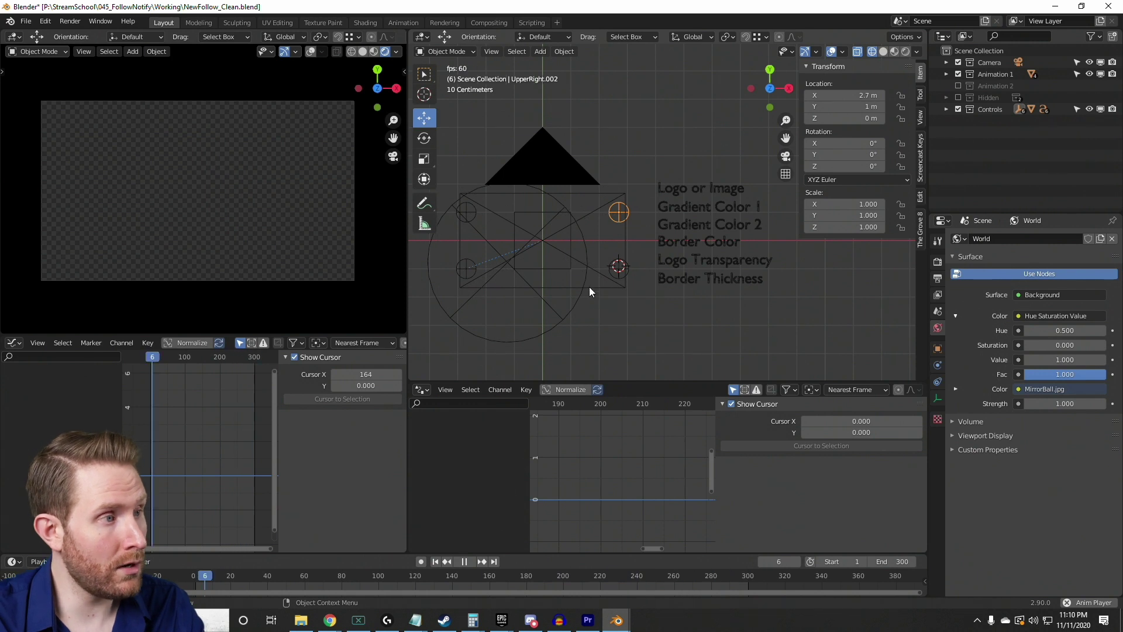
key("space")
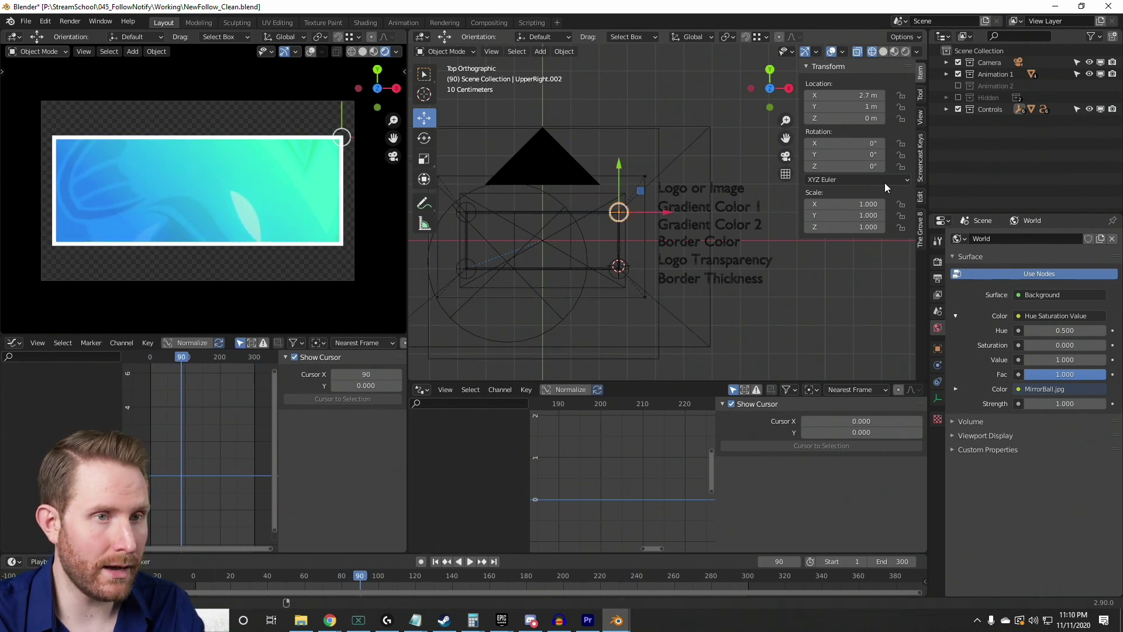
left_click(959, 73)
left_click(958, 85)
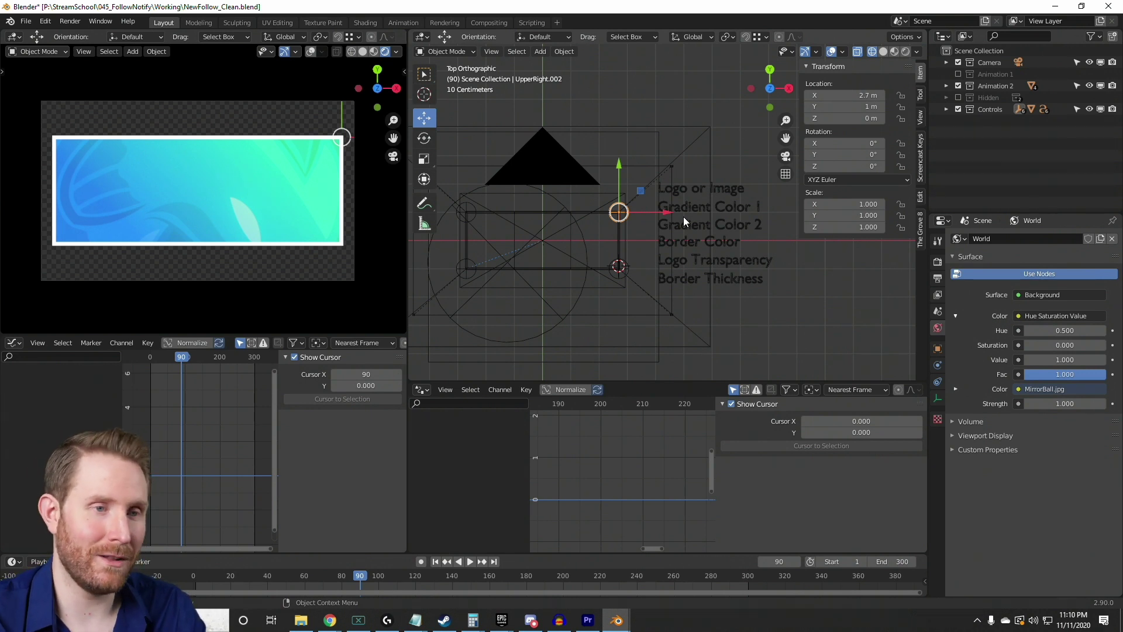
Set the render output file to CleanAlertYeah.webm in the 045_FollowNotify folder and render the animation.
left_click(937, 279)
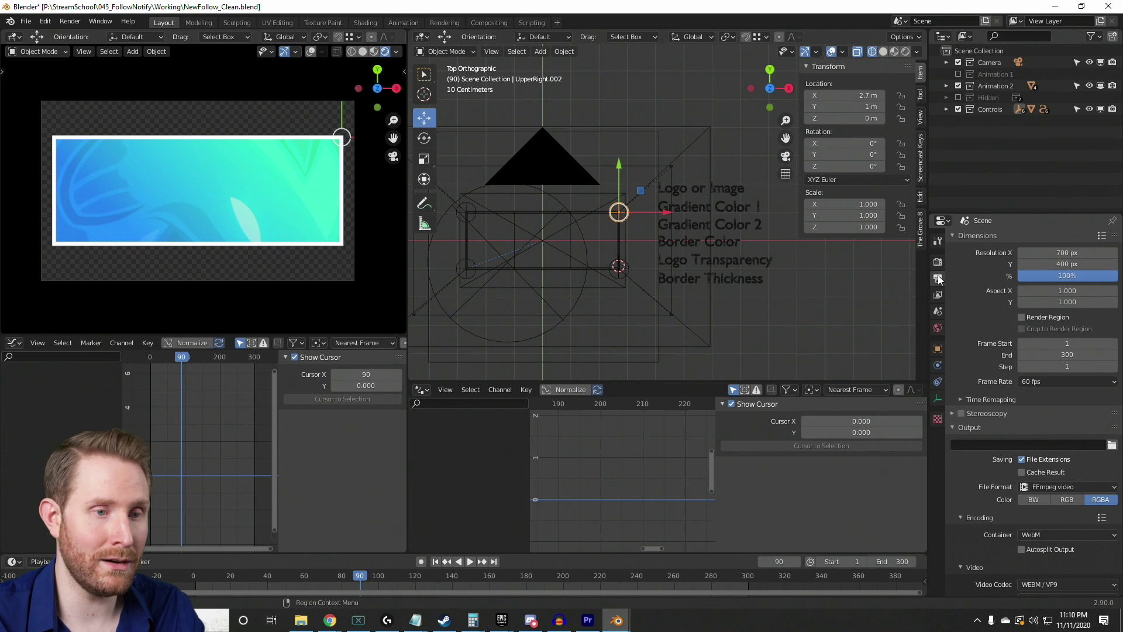
scroll(979, 427, "down", 5)
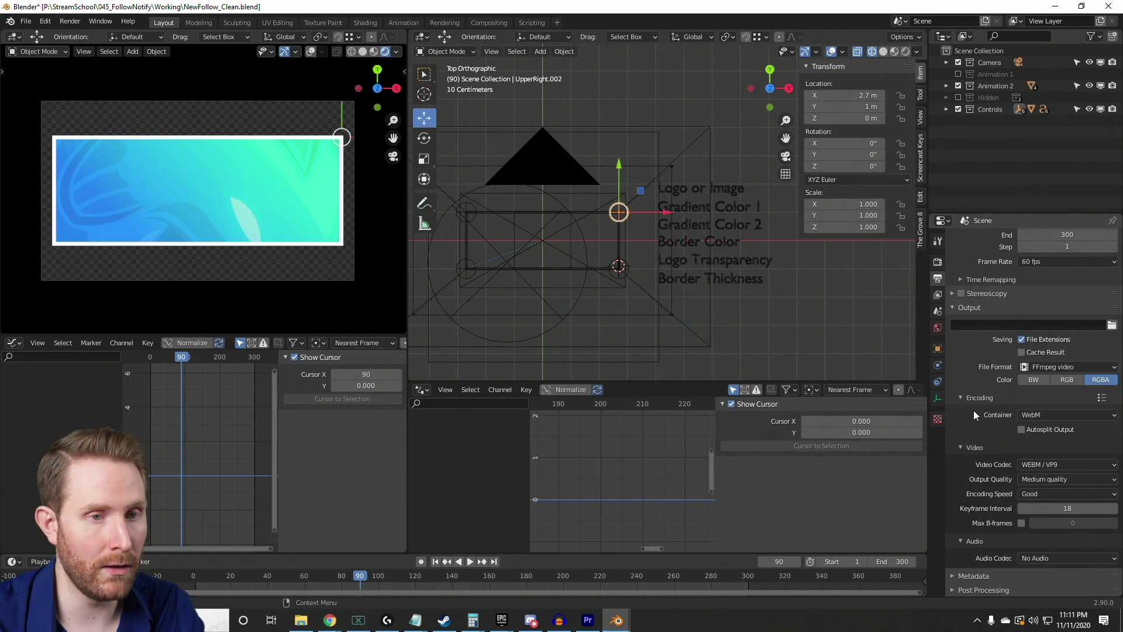
scroll(973, 394, "up", 5)
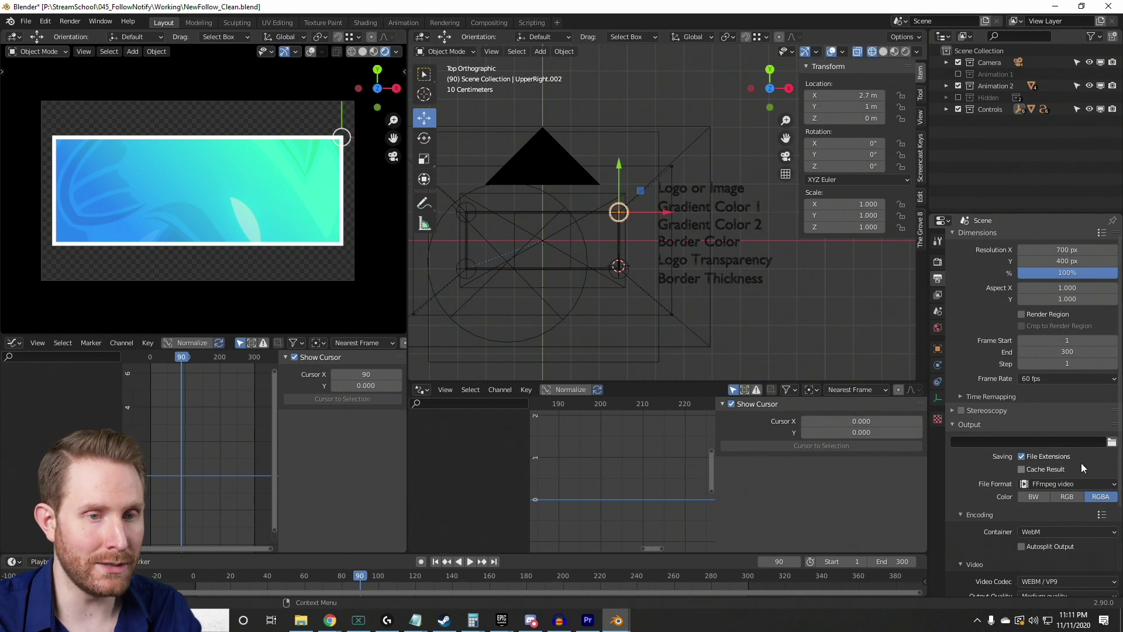
left_click(1112, 443)
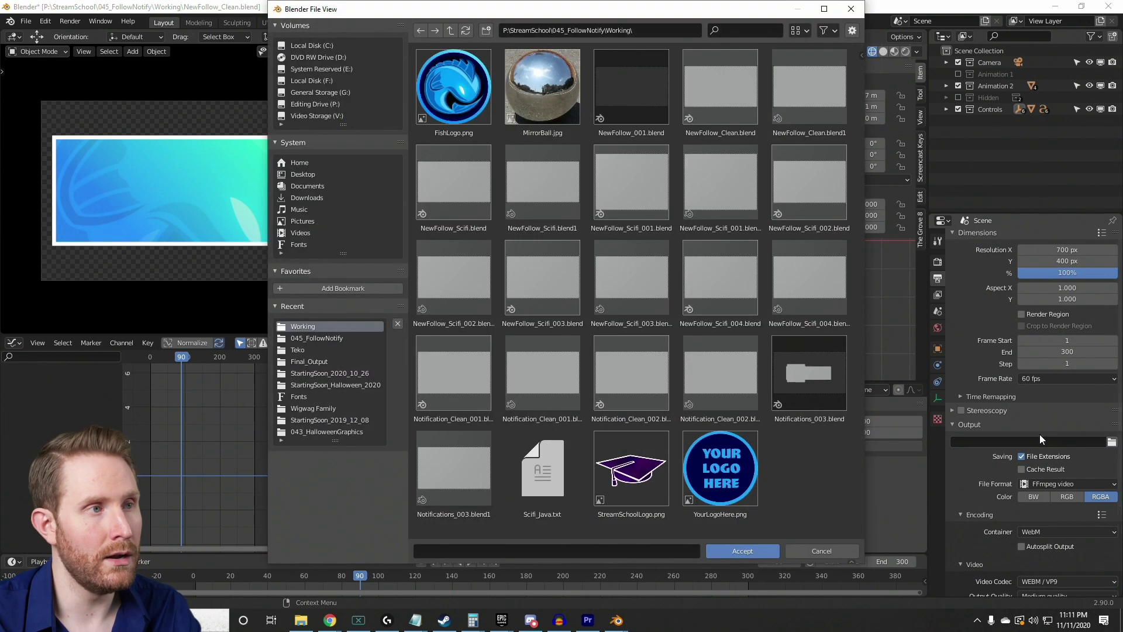
left_click(454, 30)
left_click(554, 551)
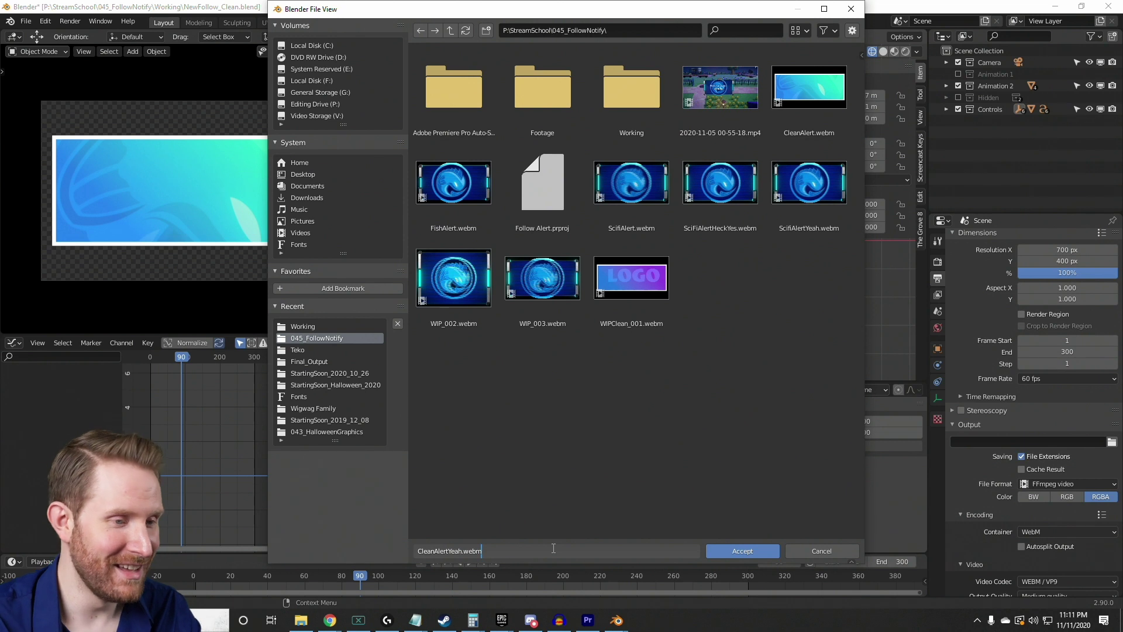
key("Return")
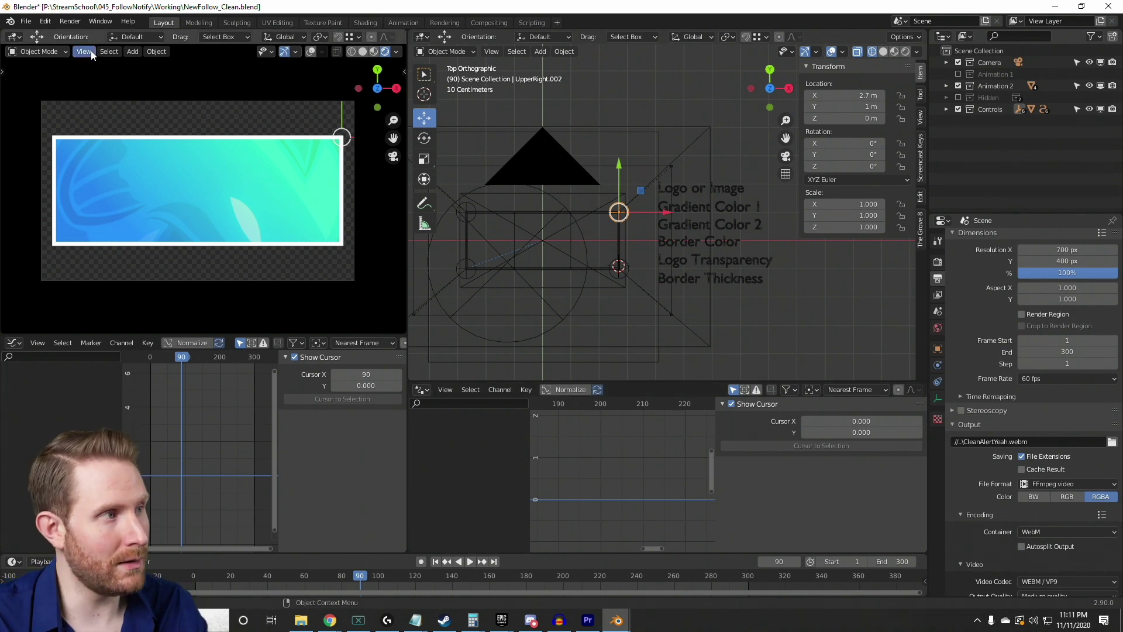
left_click(69, 21)
left_click(90, 45)
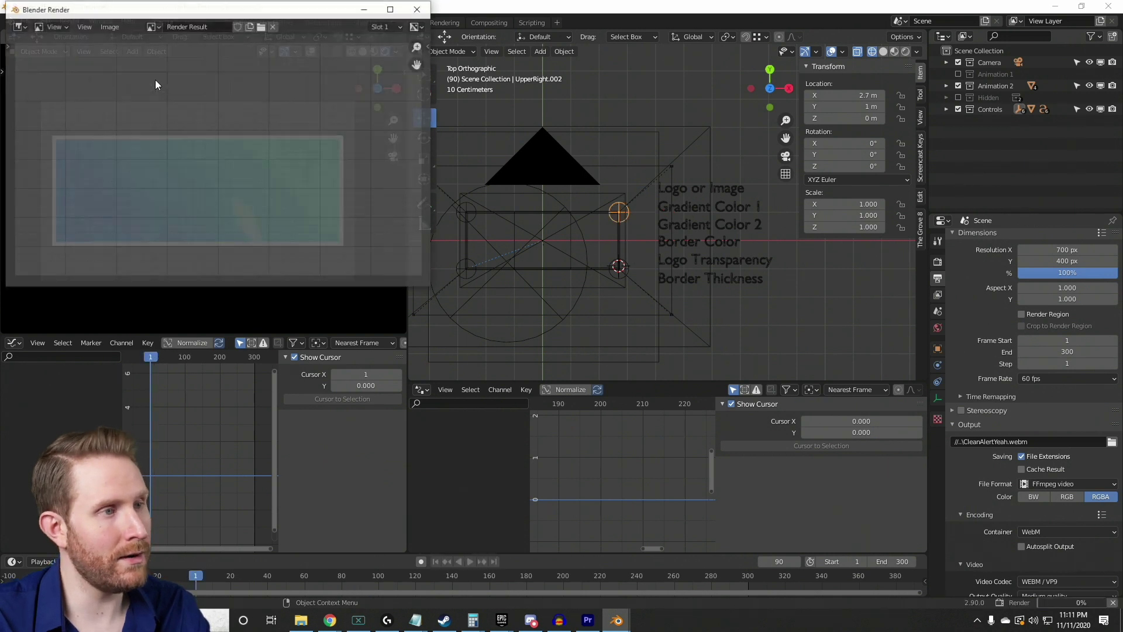